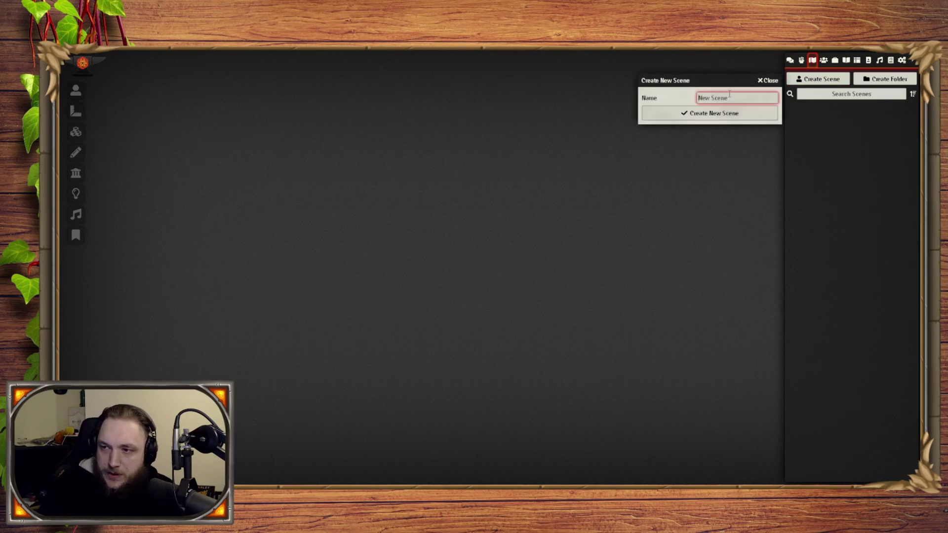
Create a new scene named 'Abu Inn' and move its configuration window into place.
{"action": "type", "text": "Abu Inn"}
{"action": "key", "text": "Return"}
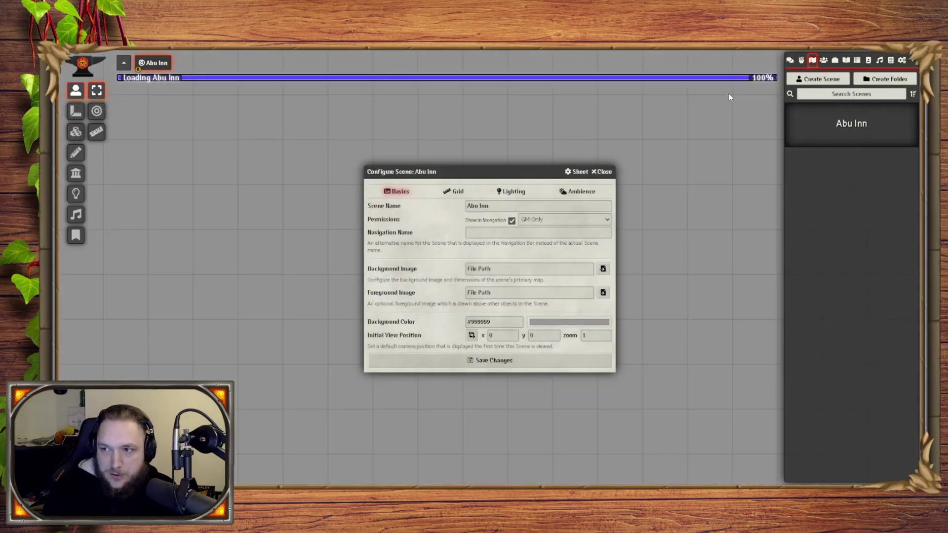
{"action": "left_click_drag", "start_coordinate": [444, 172], "coordinate": [381, 156]}
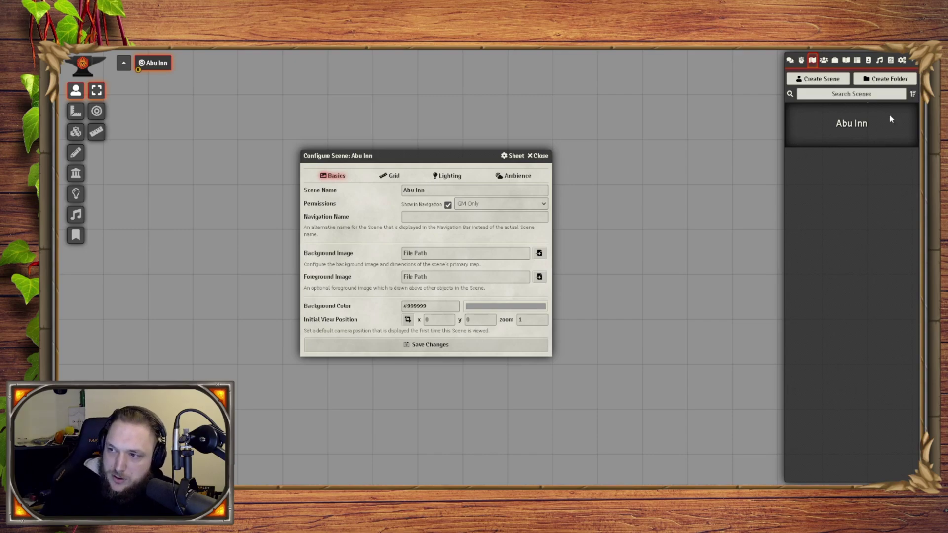
Inspect the scene's permission setting and Abu Inn context options, then return to Navigation Name.
{"action": "left_click", "coordinate": [413, 217]}
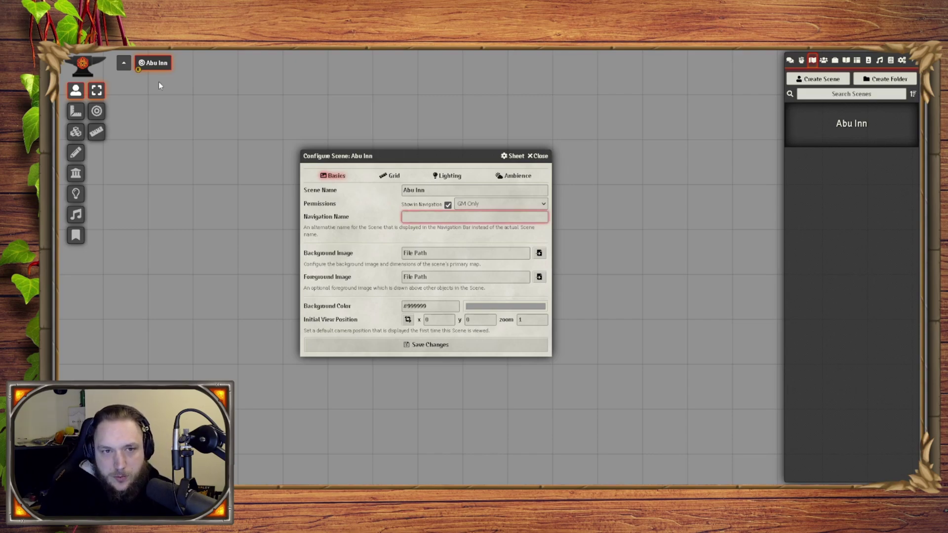
{"action": "left_click", "coordinate": [502, 206]}
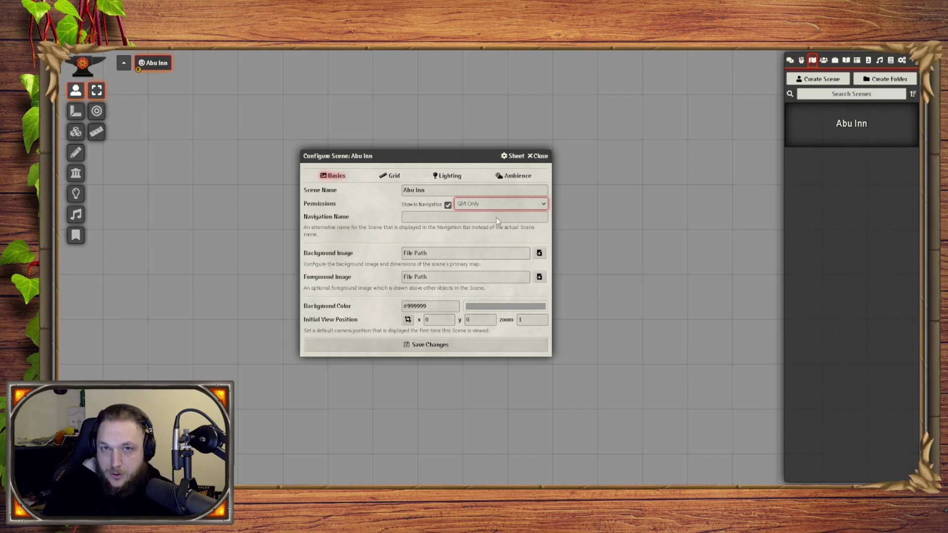
{"action": "left_click", "coordinate": [337, 203]}
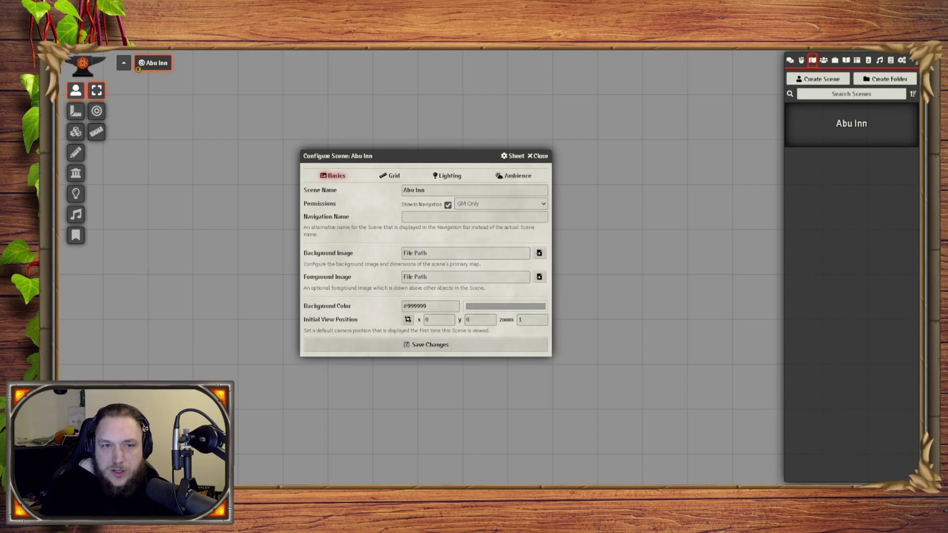
{"action": "right_click", "coordinate": [155, 63]}
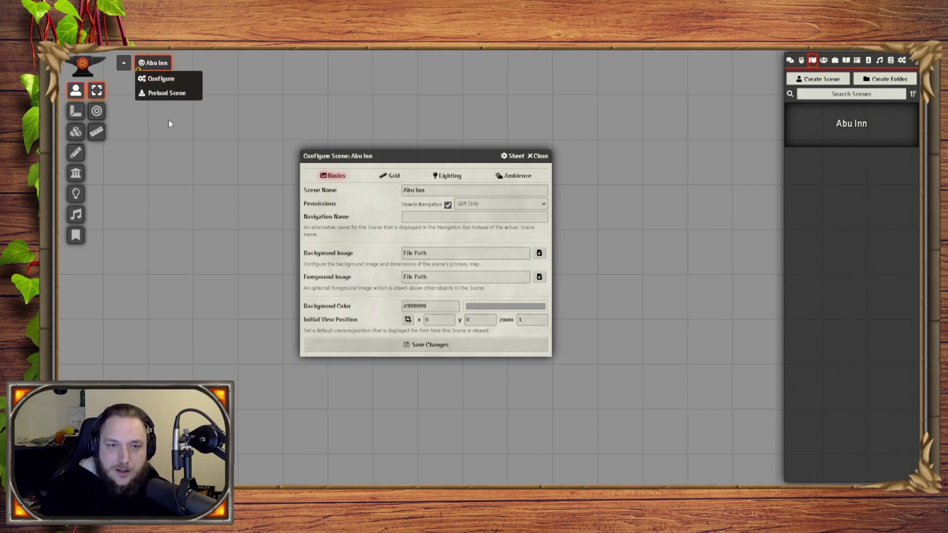
{"action": "left_click", "coordinate": [350, 106]}
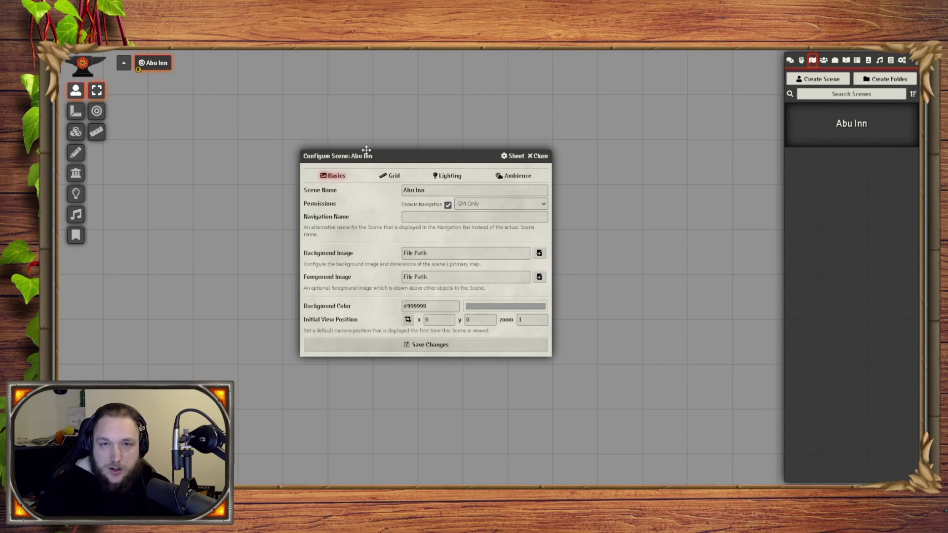
{"action": "left_click", "coordinate": [423, 218]}
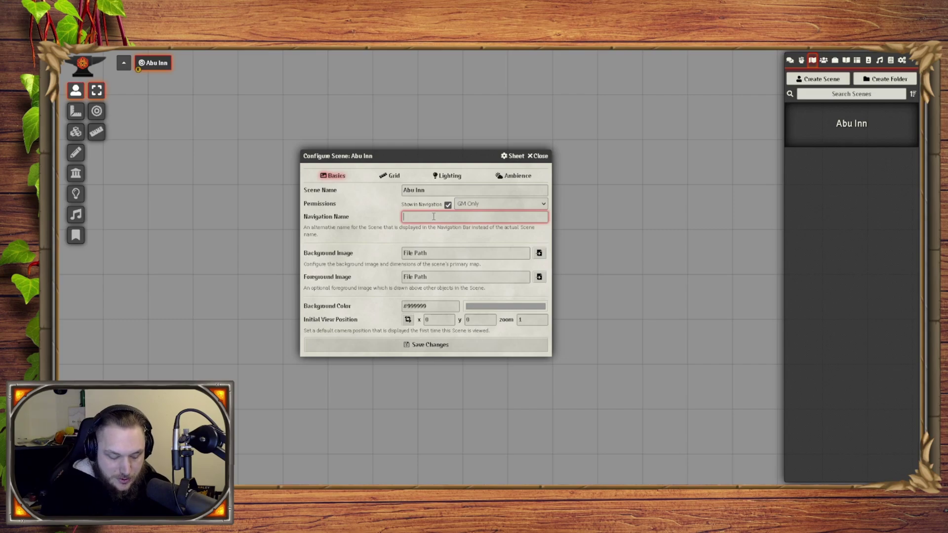
Enter 'Unknown' as the Abu Inn scene's navigation name on the Basics tab.
{"action": "type", "text": "Unkno"}
{"action": "key", "text": "BackSpace"}
{"action": "key", "text": "BackSpace"}
{"action": "key", "text": "BackSpace"}
{"action": "type", "text": "w"}
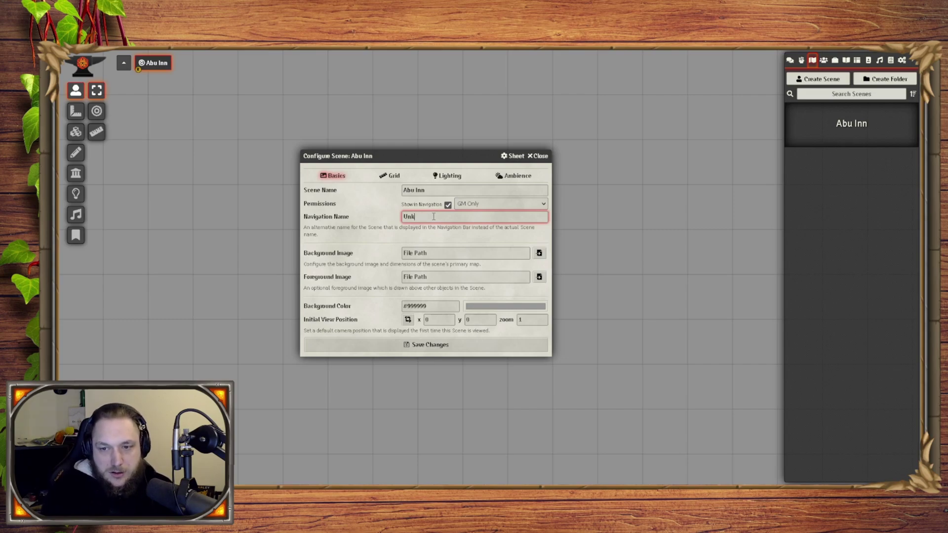
{"action": "type", "text": "nown"}
{"action": "left_click", "coordinate": [401, 217]}
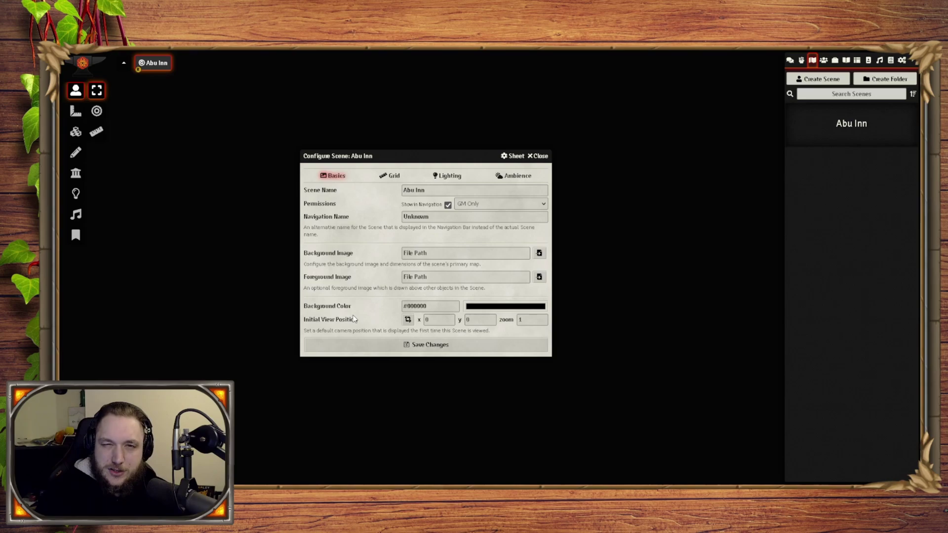
Review the Grid and Lighting tabs, toggling Token Vision off and back on.
{"action": "left_click", "coordinate": [390, 176]}
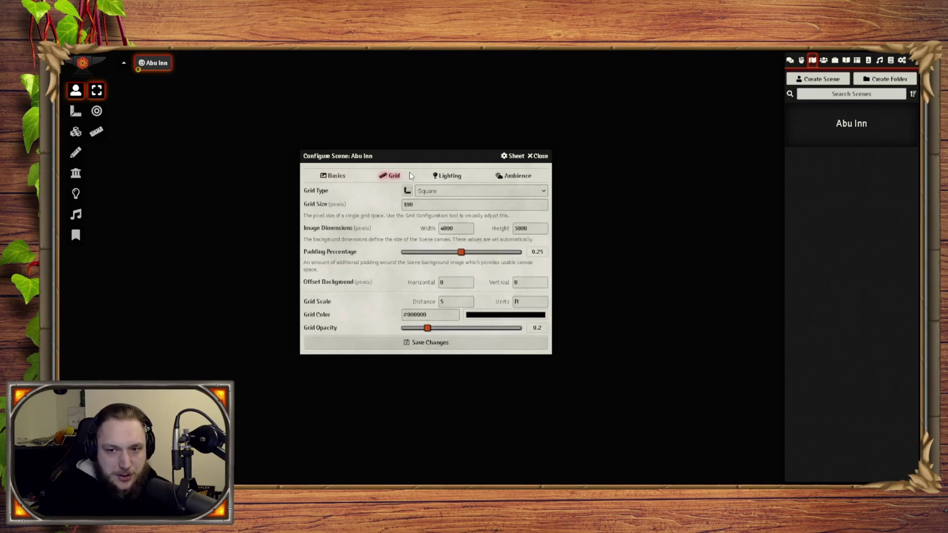
{"action": "left_click", "coordinate": [448, 176]}
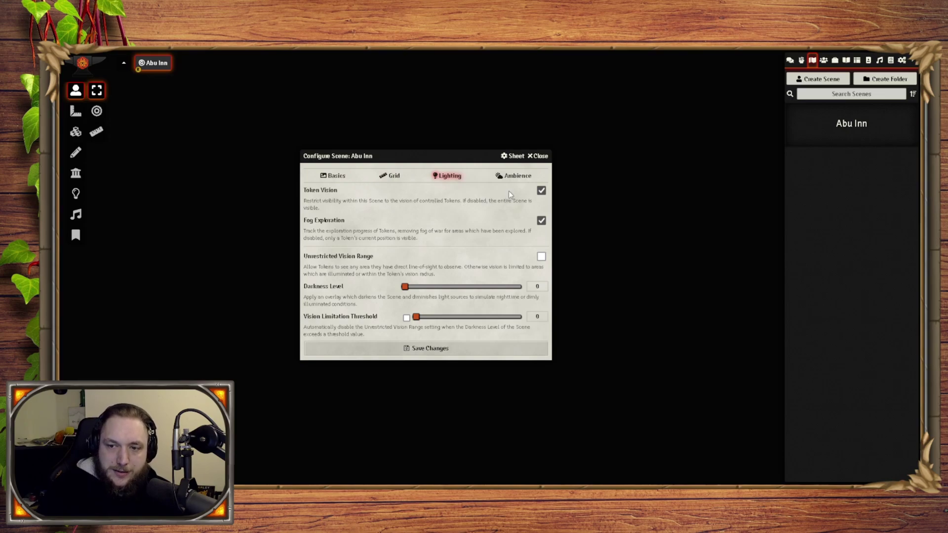
{"action": "left_click", "coordinate": [541, 191]}
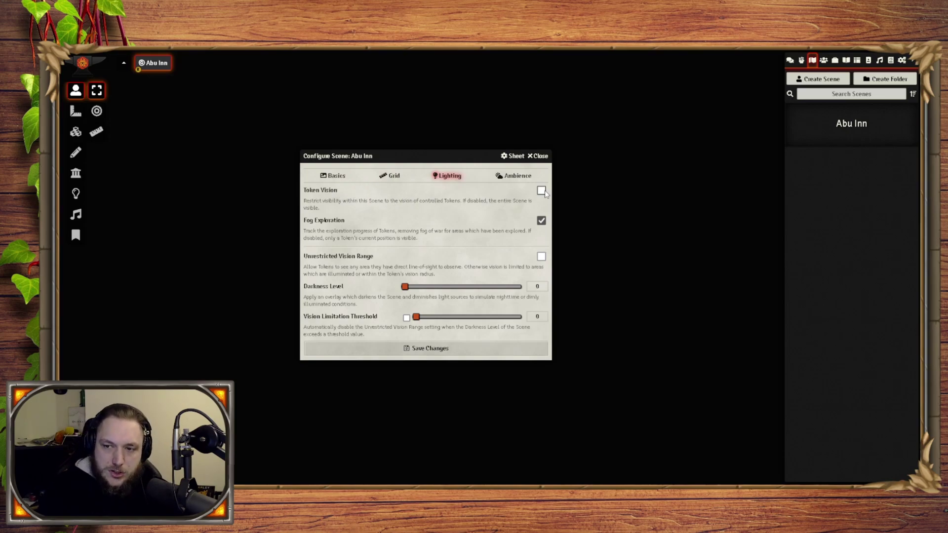
{"action": "left_click", "coordinate": [541, 190]}
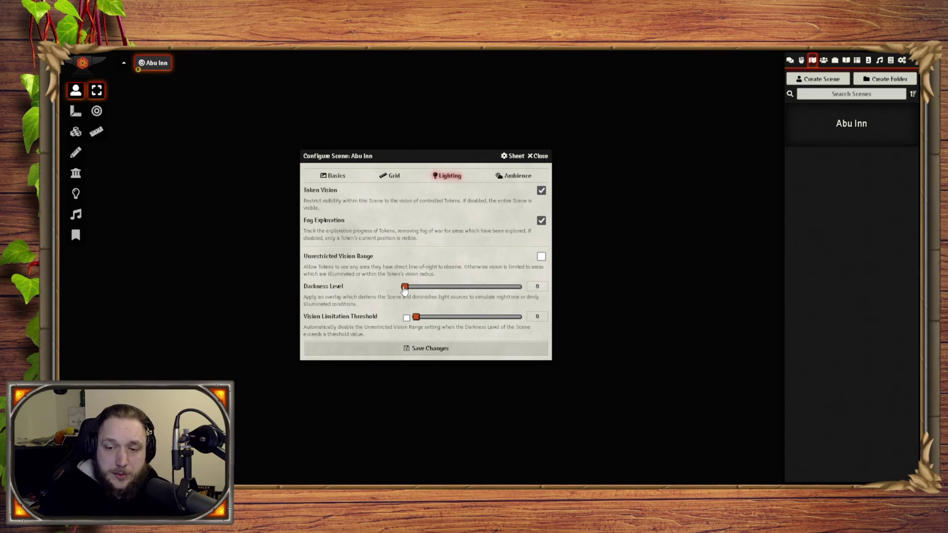
Try the darkness and threshold sliders, leaving darkness 0 and threshold 0.35, then view Ambience.
{"action": "left_click_drag", "start_coordinate": [404, 289], "coordinate": [203, 282]}
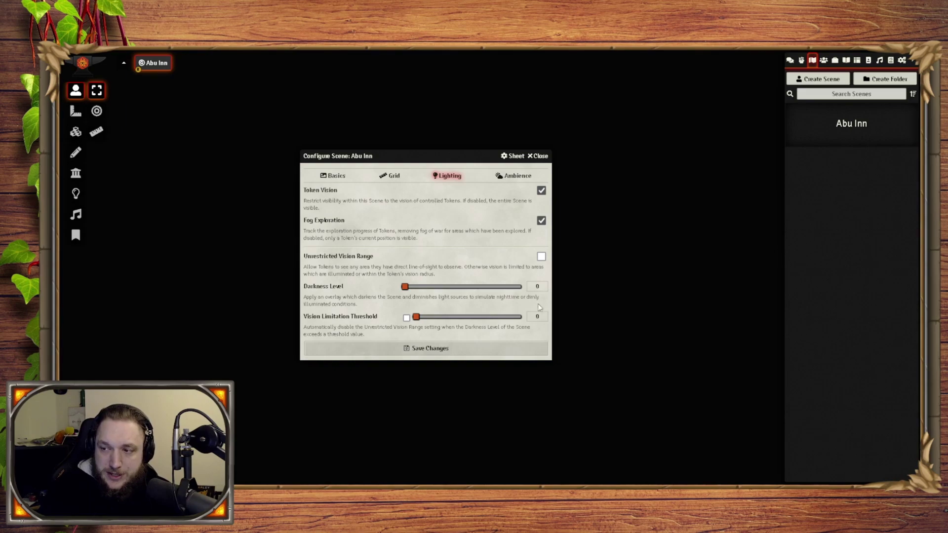
{"action": "left_click_drag", "start_coordinate": [403, 288], "coordinate": [249, 316]}
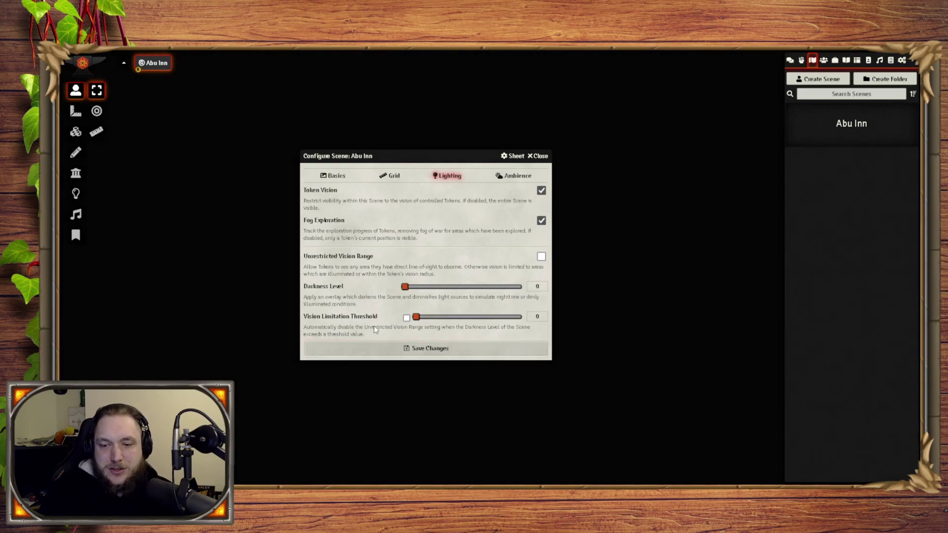
{"action": "left_click_drag", "start_coordinate": [416, 317], "coordinate": [454, 322]}
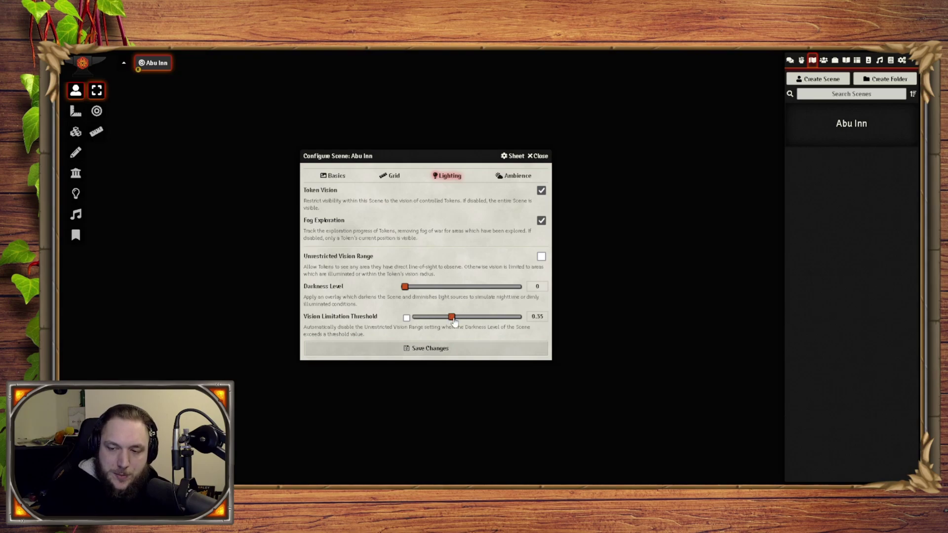
{"action": "left_click_drag", "start_coordinate": [404, 287], "coordinate": [439, 290]}
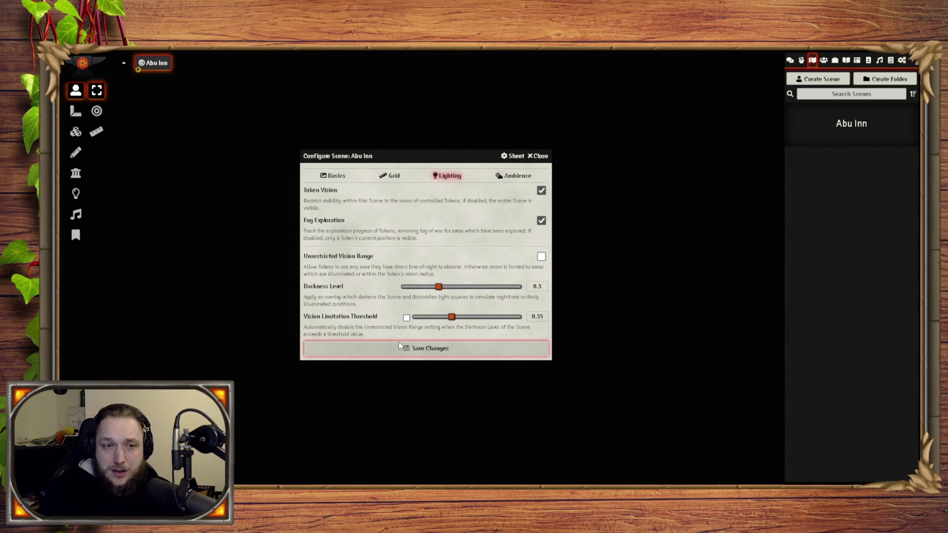
{"action": "left_click_drag", "start_coordinate": [439, 287], "coordinate": [404, 287]}
{"action": "left_click_drag", "start_coordinate": [451, 317], "coordinate": [415, 317]}
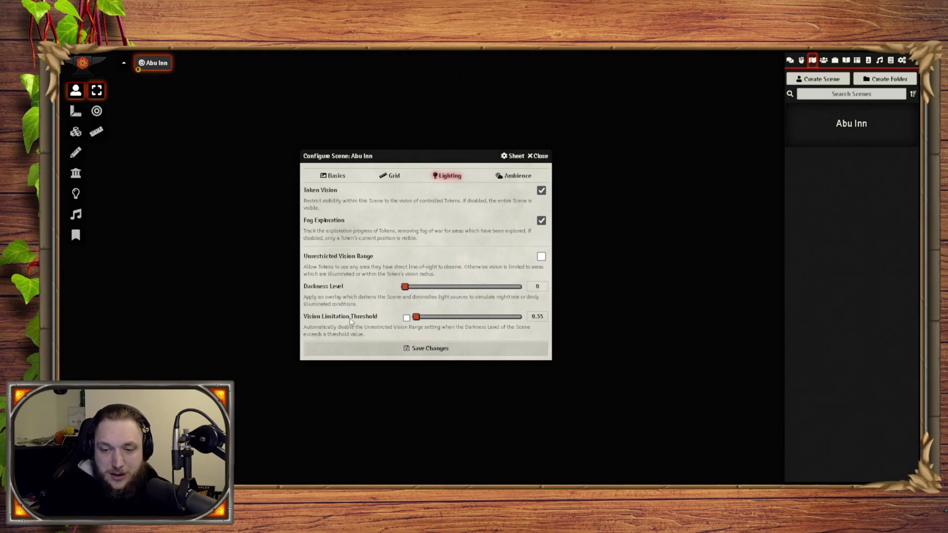
{"action": "left_click", "coordinate": [516, 176]}
{"action": "left_click", "coordinate": [452, 191]}
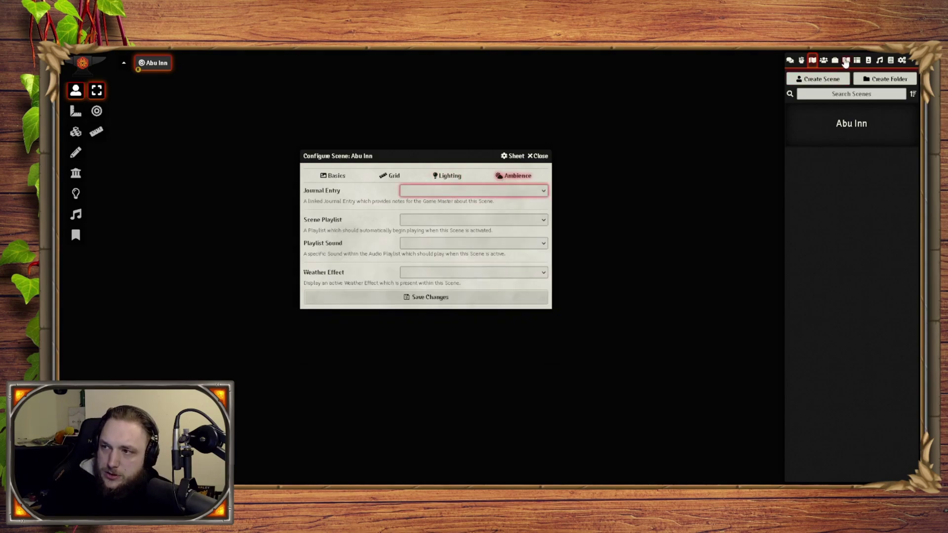
Check the Journal and Playlists sidebar lists and each Ambience dropdown, then return to Basics.
{"action": "left_click", "coordinate": [845, 60]}
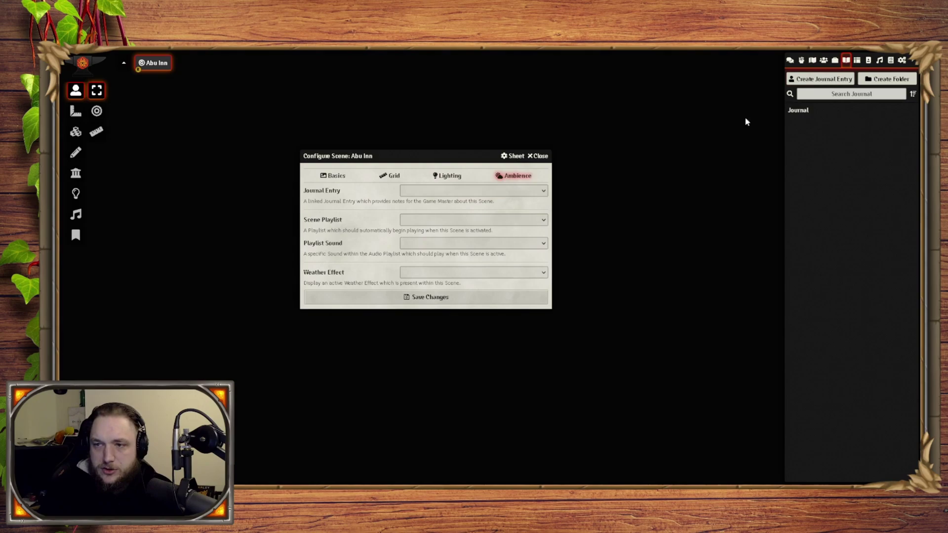
{"action": "left_click", "coordinate": [420, 192]}
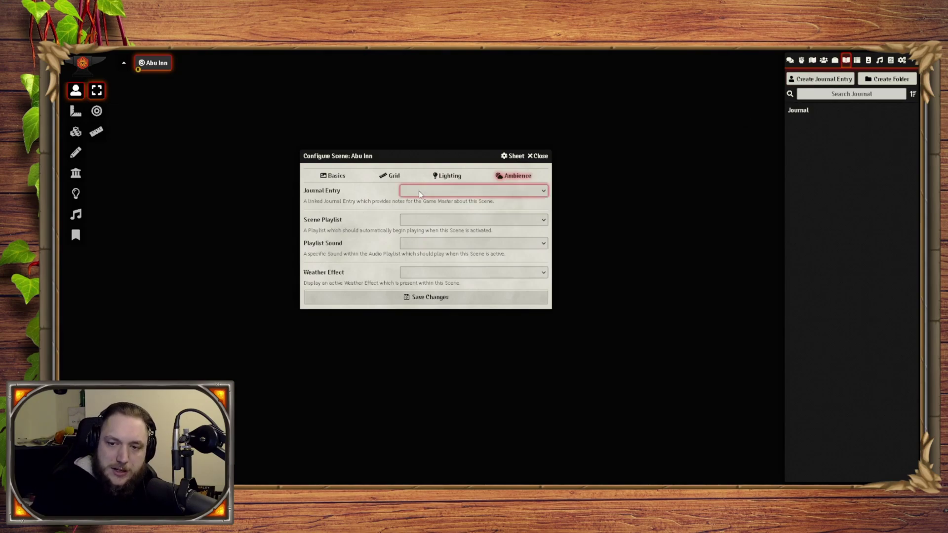
{"action": "left_click", "coordinate": [424, 221]}
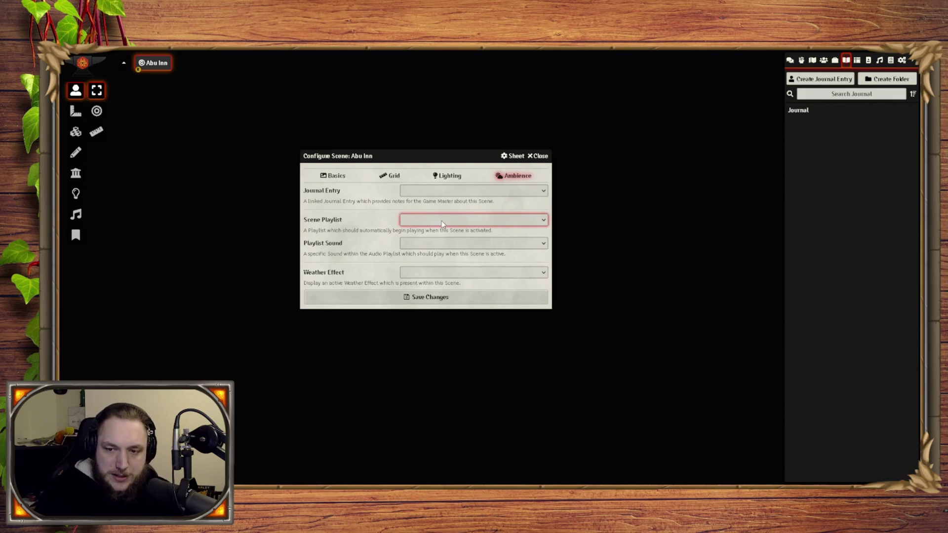
{"action": "left_click", "coordinate": [880, 59]}
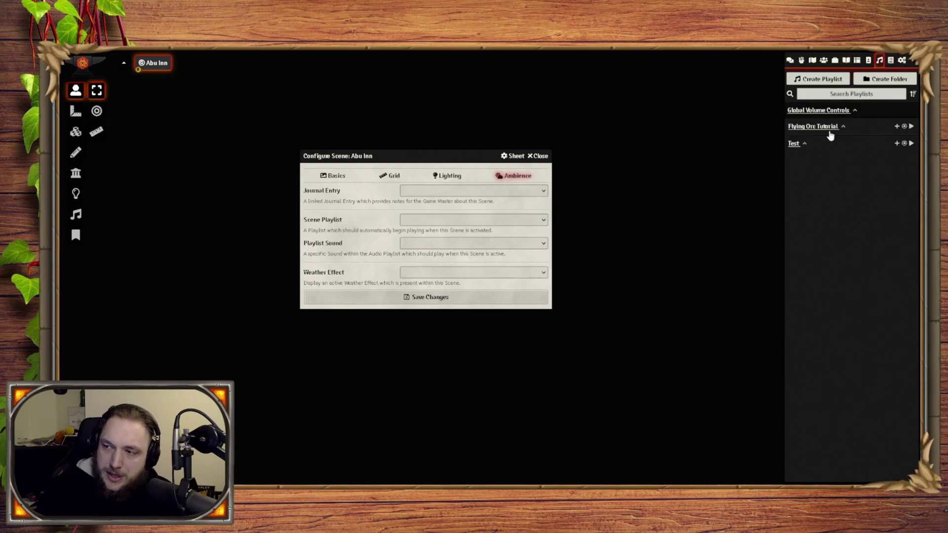
{"action": "left_click", "coordinate": [427, 244]}
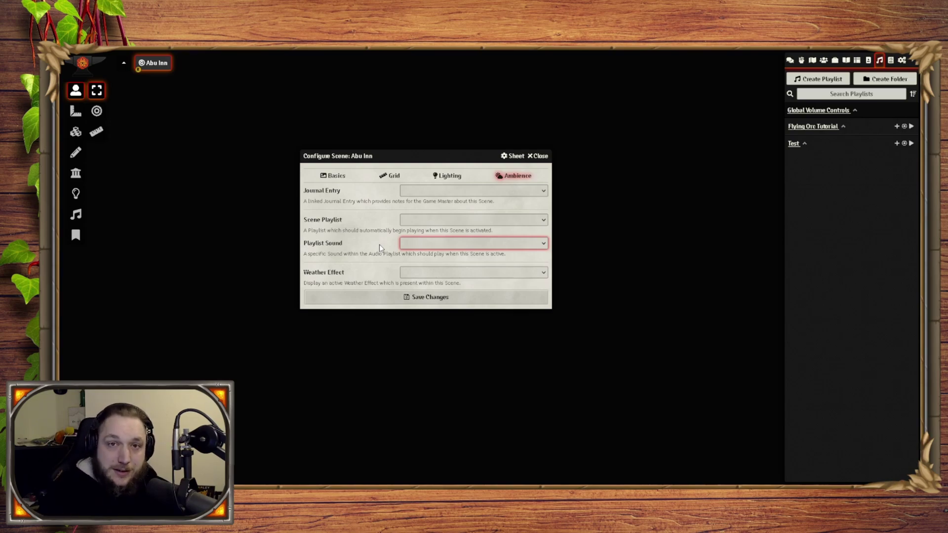
{"action": "left_click", "coordinate": [440, 272]}
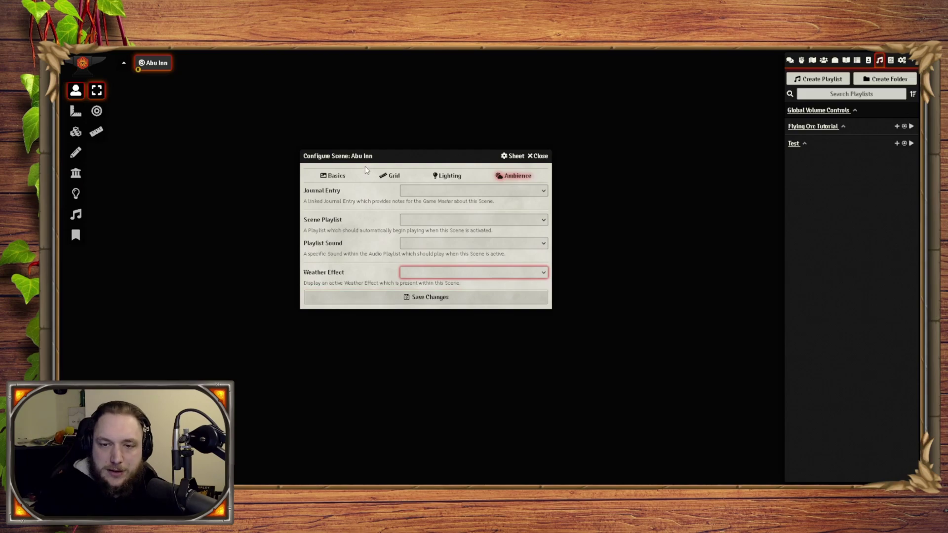
{"action": "left_click", "coordinate": [335, 179]}
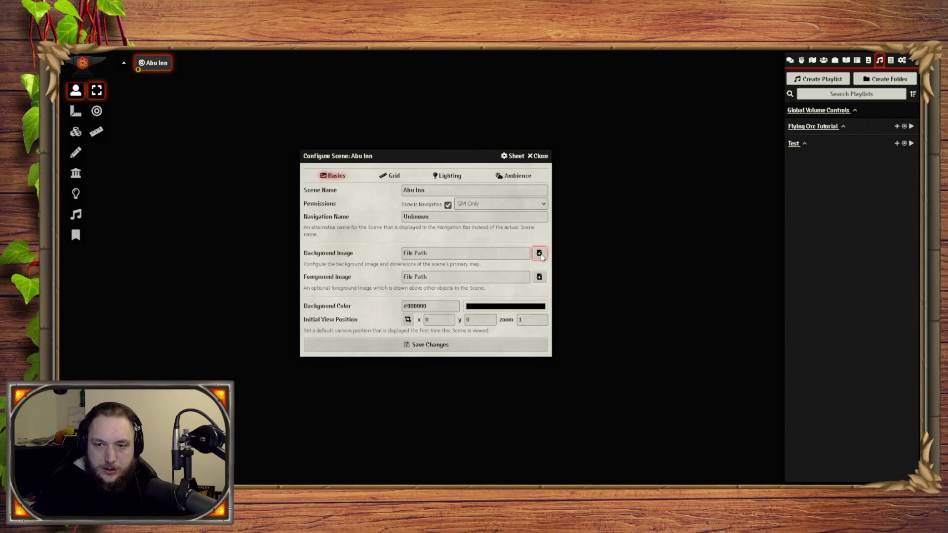
Set the background image to worlds/azeroth/Abu Inn.png using the file picker.
{"action": "left_click", "coordinate": [539, 254]}
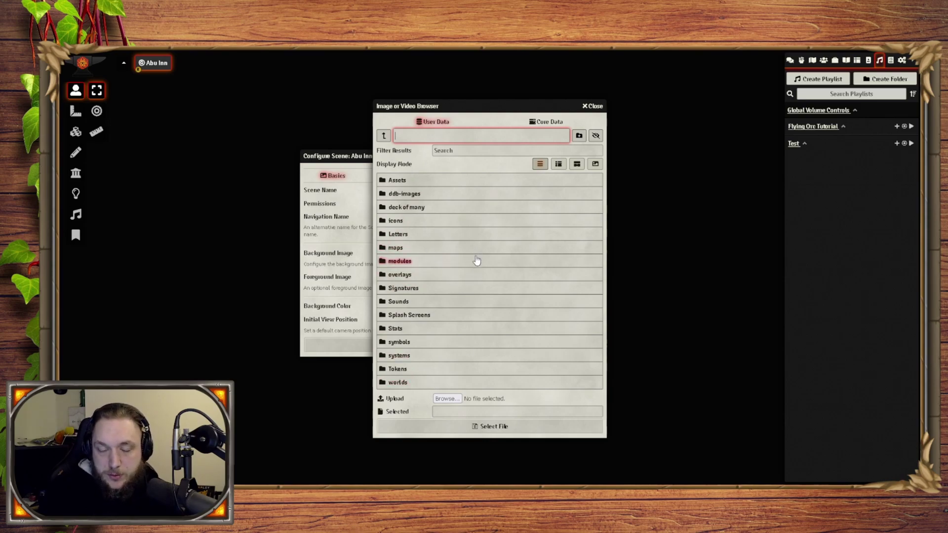
{"action": "left_click", "coordinate": [461, 385]}
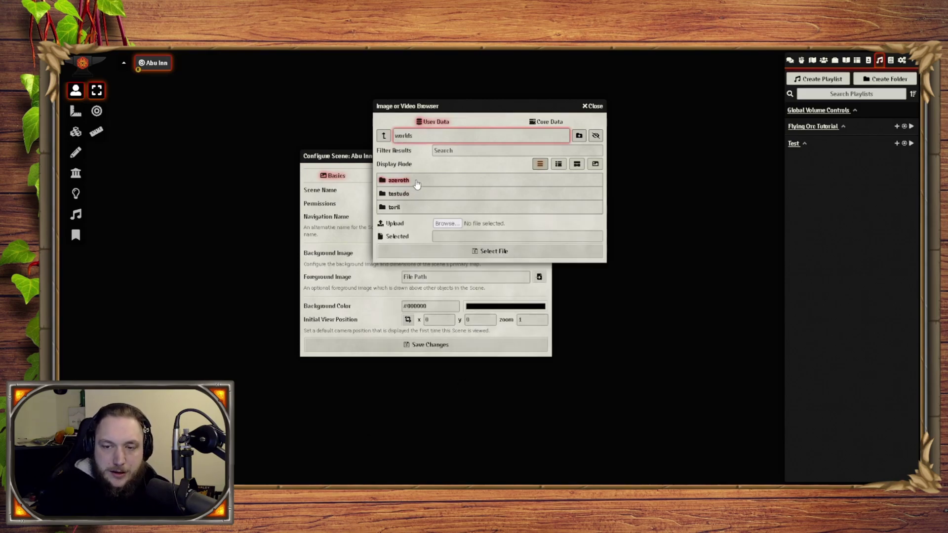
{"action": "left_click", "coordinate": [414, 182]}
{"action": "left_click", "coordinate": [407, 229]}
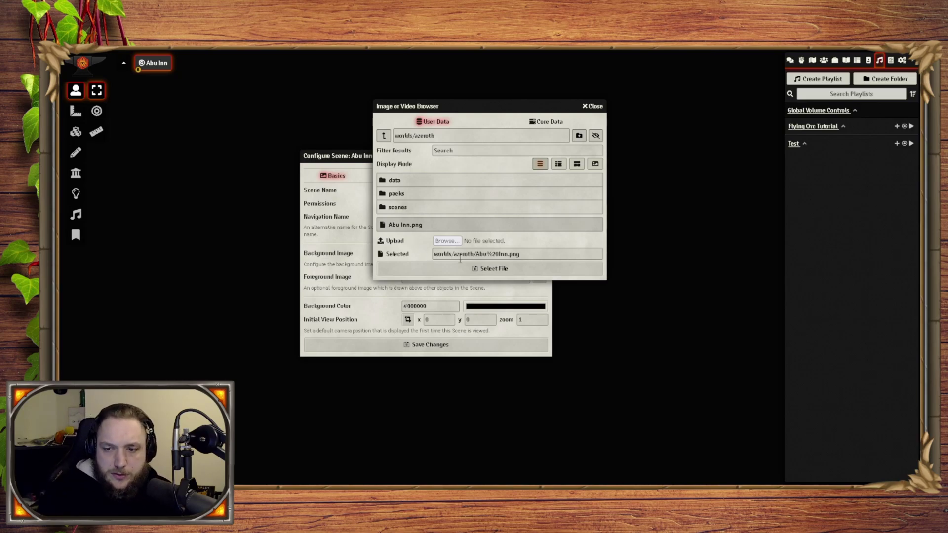
{"action": "left_click", "coordinate": [483, 268]}
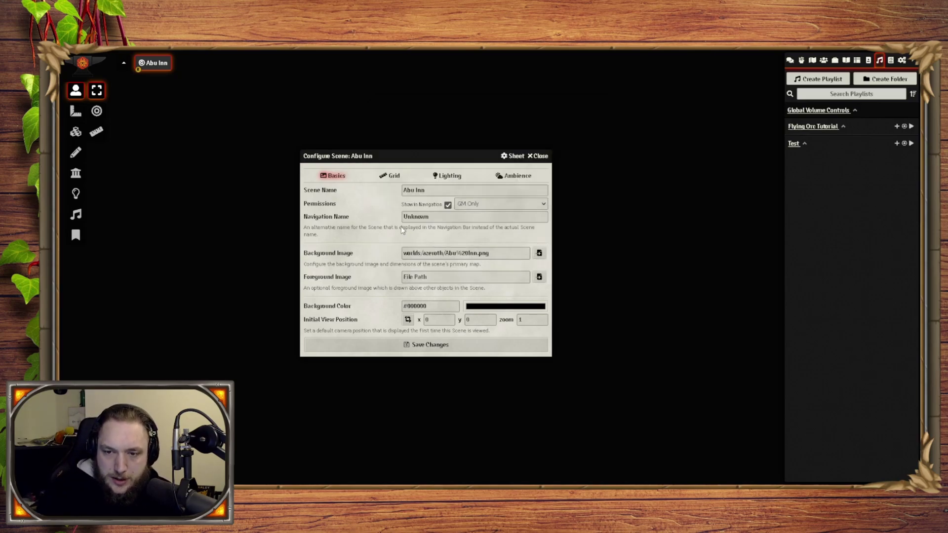
Save the scene configuration and accept the changed scene dimensions.
{"action": "left_click", "coordinate": [420, 347]}
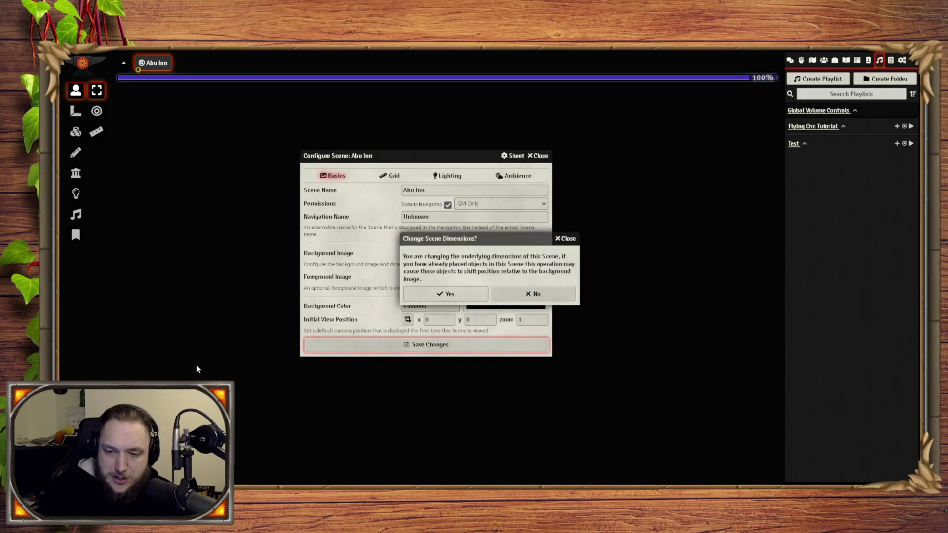
{"action": "left_click", "coordinate": [463, 293]}
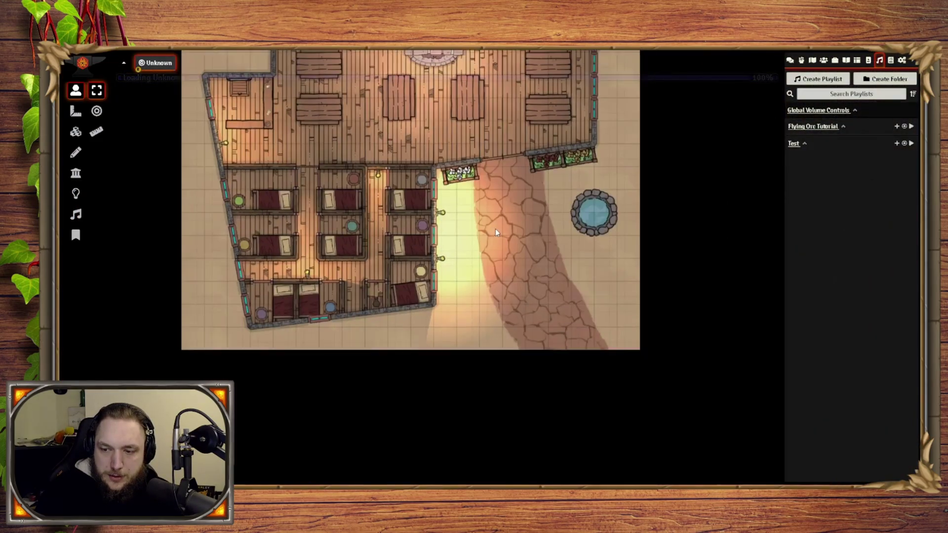
{"action": "scroll", "coordinate": [499, 321], "scroll_direction": "up", "scroll_amount": 3}
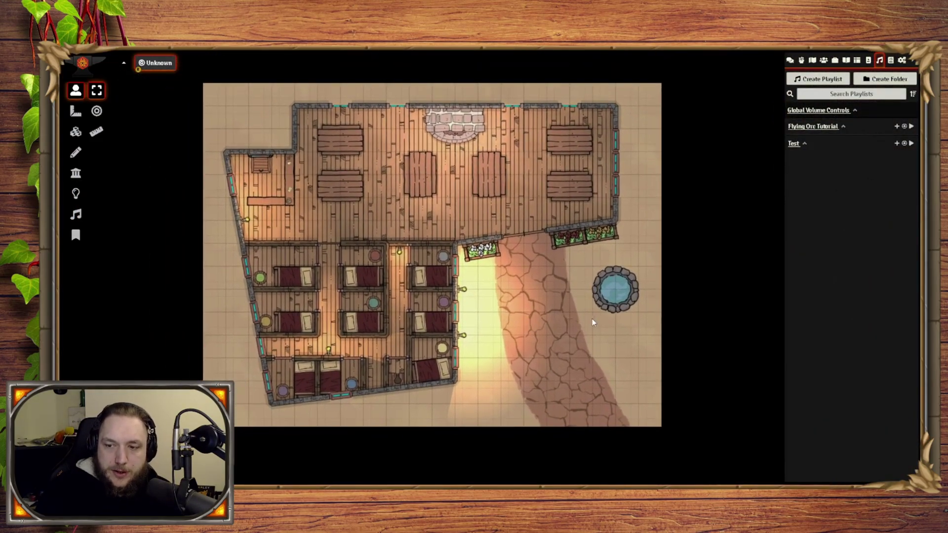
{"action": "scroll", "coordinate": [592, 318], "scroll_direction": "up", "scroll_amount": 5}
{"action": "scroll", "coordinate": [500, 313], "scroll_direction": "up", "scroll_amount": 5}
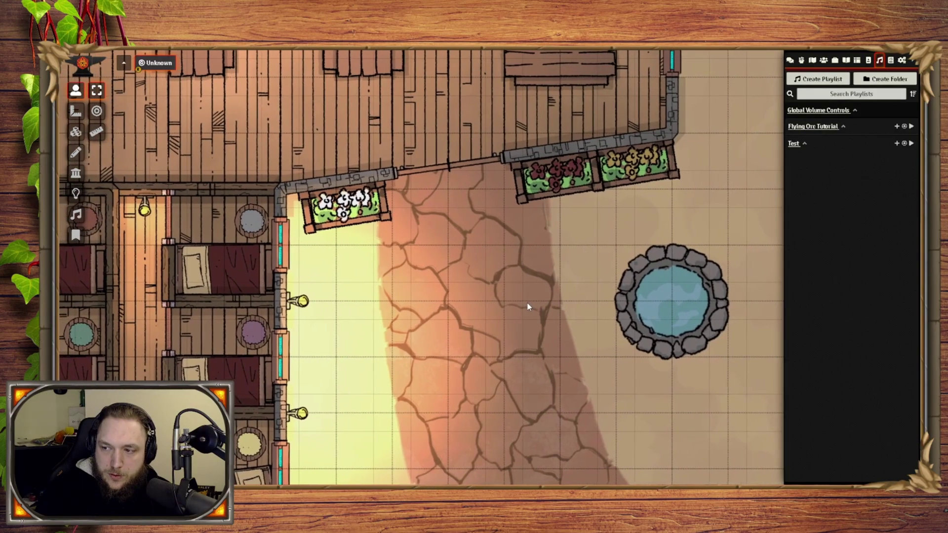
Reopen Abu Inn's configuration, capture the current view as its initial position, and save.
{"action": "left_click", "coordinate": [812, 60]}
{"action": "right_click", "coordinate": [814, 129]}
{"action": "left_click", "coordinate": [819, 155]}
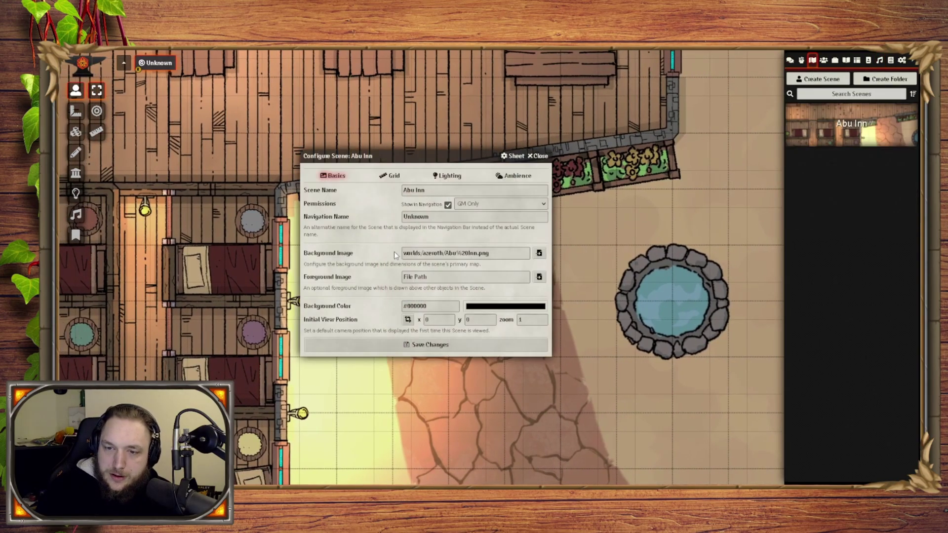
{"action": "left_click", "coordinate": [408, 319]}
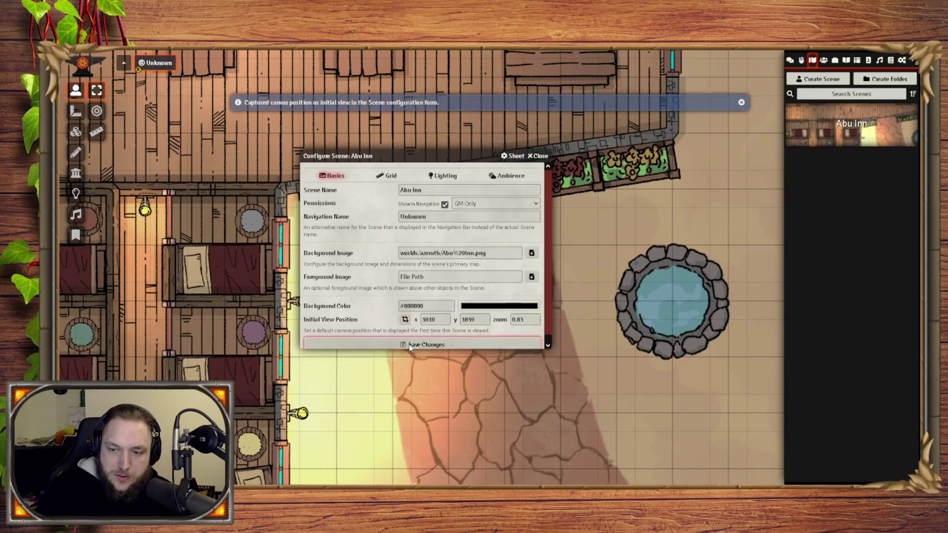
{"action": "left_click", "coordinate": [409, 345]}
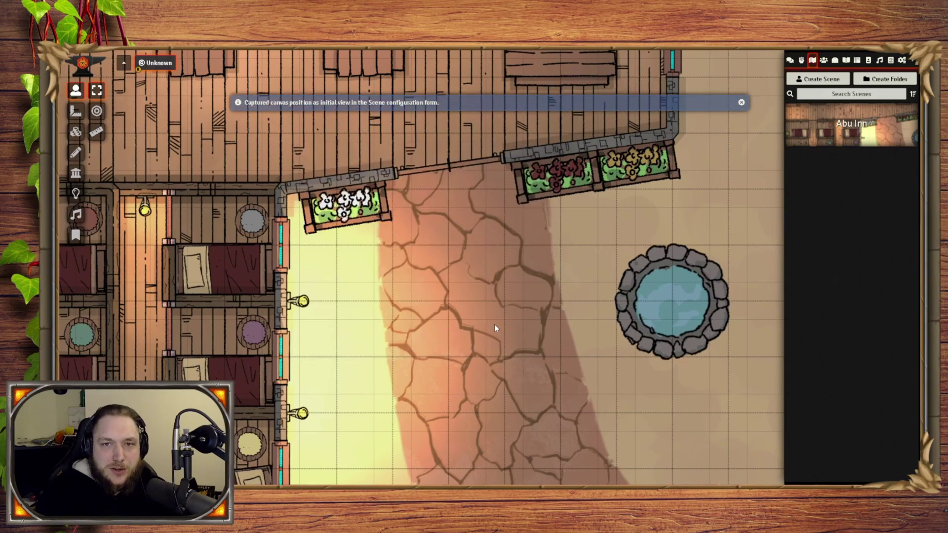
{"action": "scroll", "coordinate": [484, 312], "scroll_direction": "down", "scroll_amount": 3}
{"action": "scroll", "coordinate": [342, 267], "scroll_direction": "up", "scroll_amount": 3}
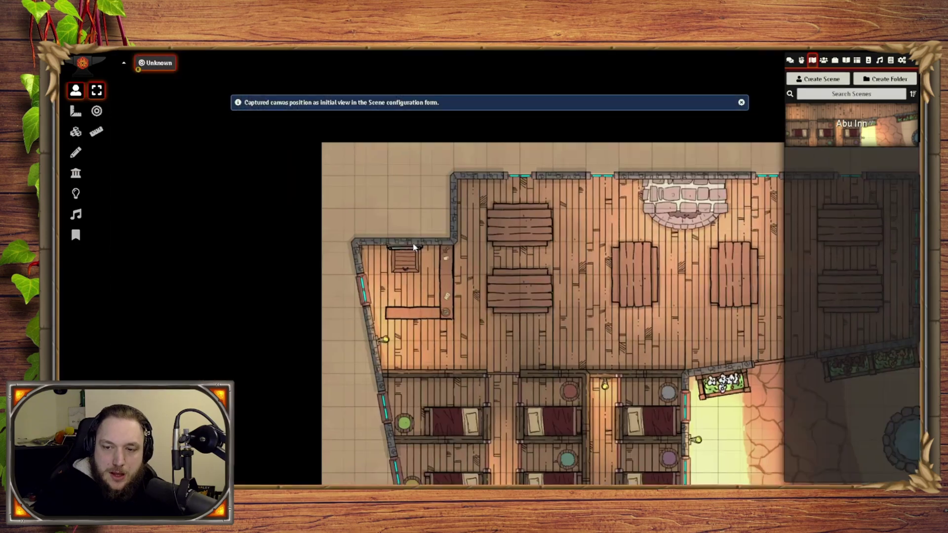
{"action": "scroll", "coordinate": [332, 205], "scroll_direction": "up", "scroll_amount": 5}
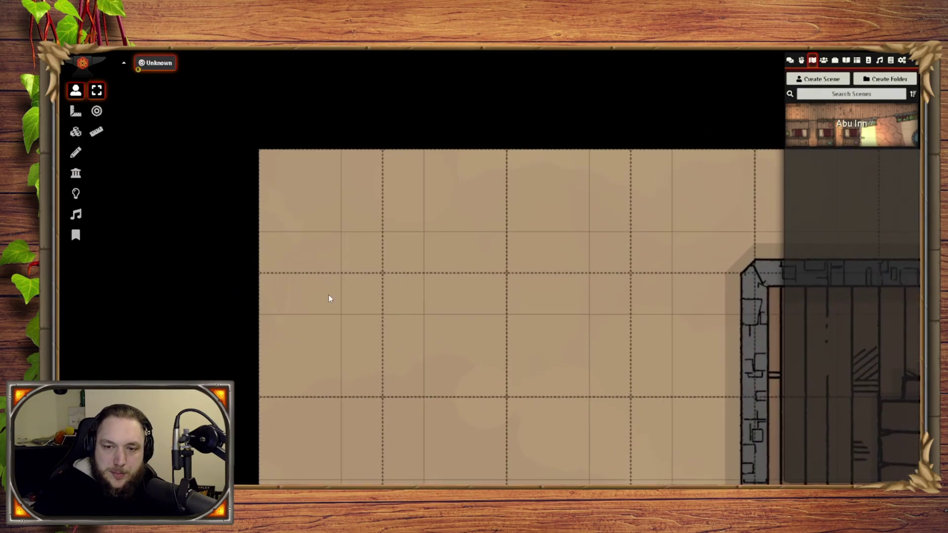
{"action": "scroll", "coordinate": [360, 223], "scroll_direction": "up", "scroll_amount": 2}
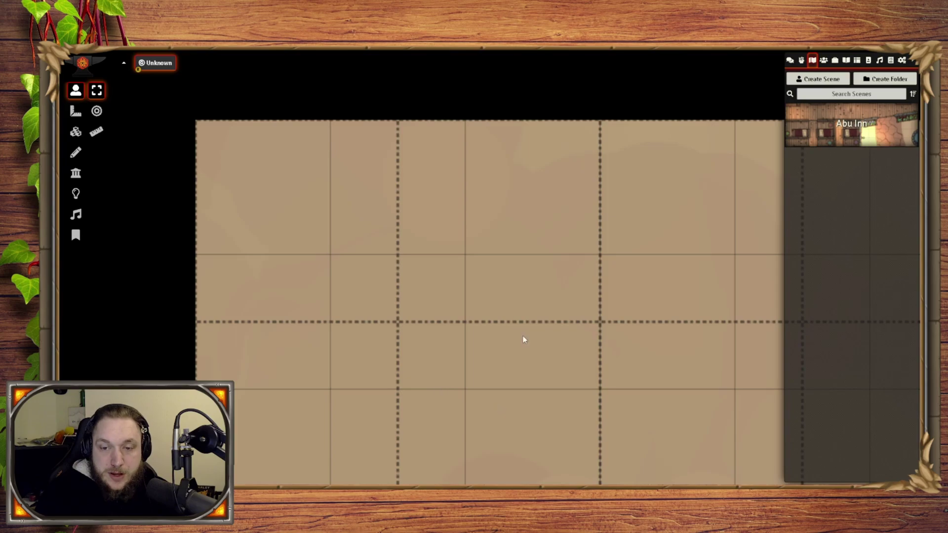
{"action": "scroll", "coordinate": [439, 256], "scroll_direction": "down", "scroll_amount": 3}
{"action": "scroll", "coordinate": [438, 256], "scroll_direction": "down", "scroll_amount": 1}
{"action": "scroll", "coordinate": [476, 327], "scroll_direction": "up", "scroll_amount": 3}
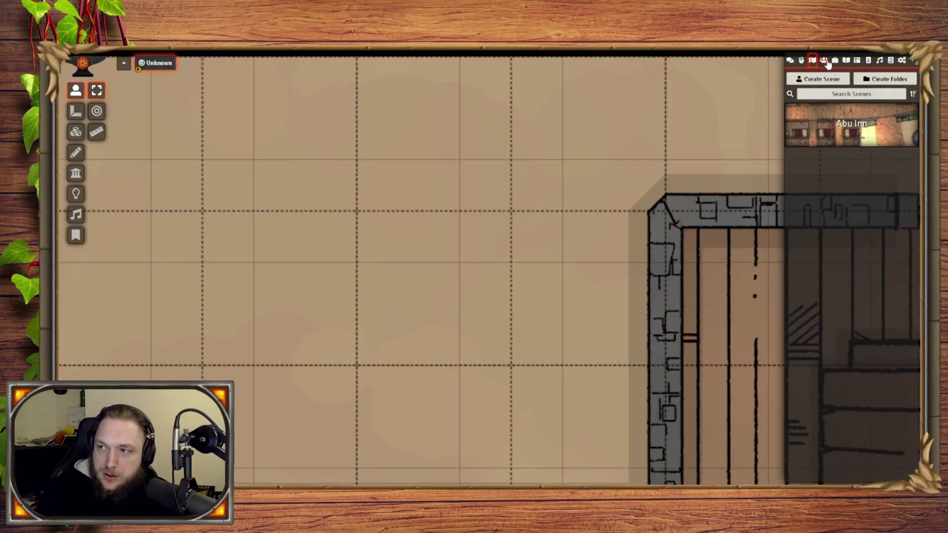
Drag a Reno Jackson token onto the map's top, then delete it.
{"action": "left_click", "coordinate": [823, 60]}
{"action": "left_click_drag", "start_coordinate": [806, 190], "coordinate": [398, 109]}
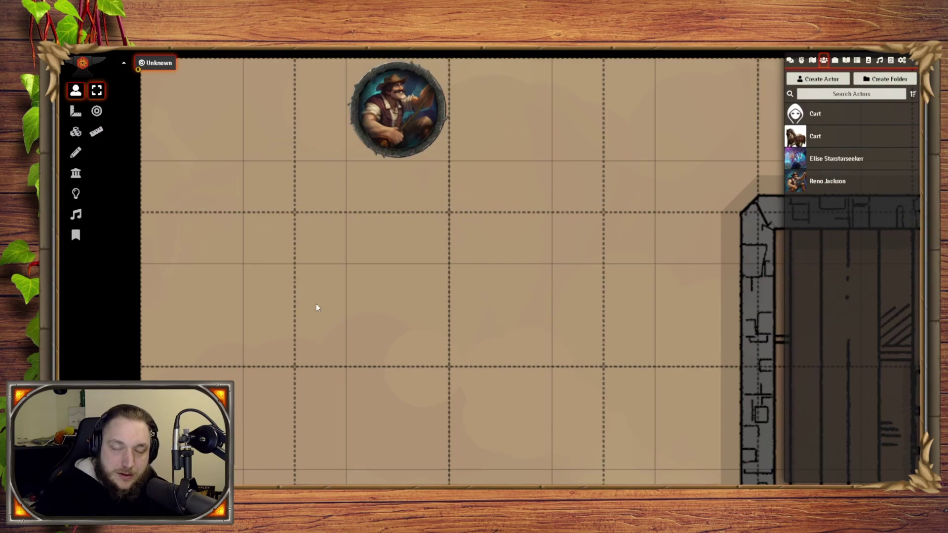
{"action": "key", "text": "Delete"}
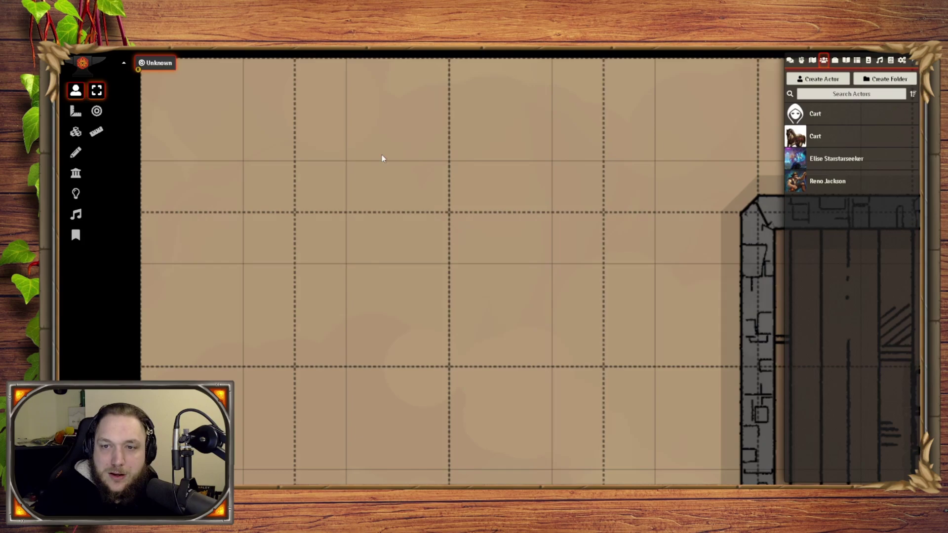
{"action": "scroll", "coordinate": [375, 274], "scroll_direction": "down", "scroll_amount": 3}
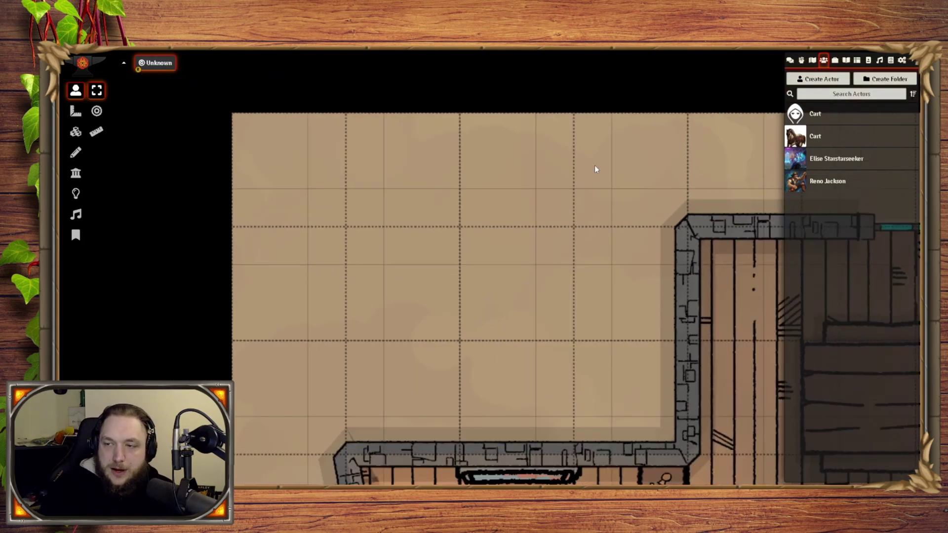
Reopen Abu Inn's configuration on the Grid tab, showing grid size 100 and 0.25 padding.
{"action": "left_click", "coordinate": [812, 60]}
{"action": "right_click", "coordinate": [806, 127]}
{"action": "left_click", "coordinate": [811, 155]}
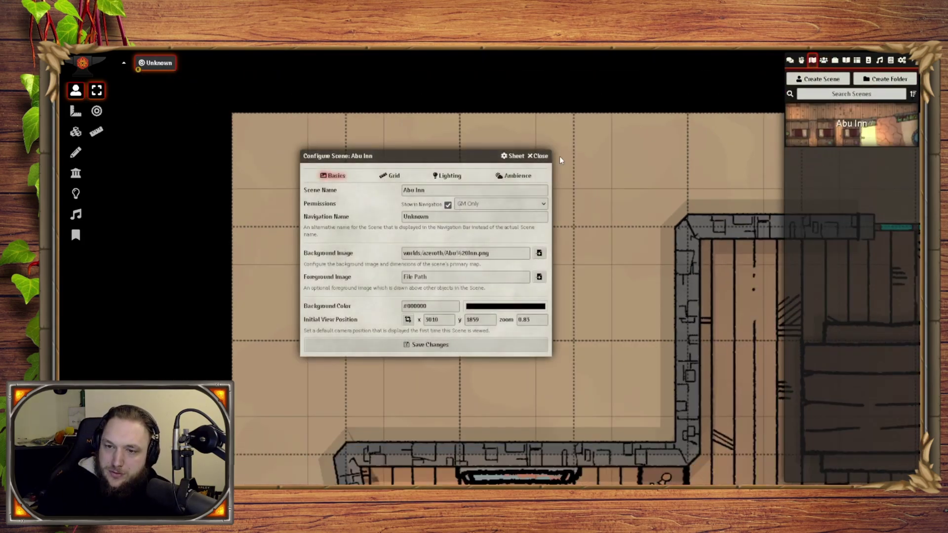
{"action": "left_click", "coordinate": [387, 177]}
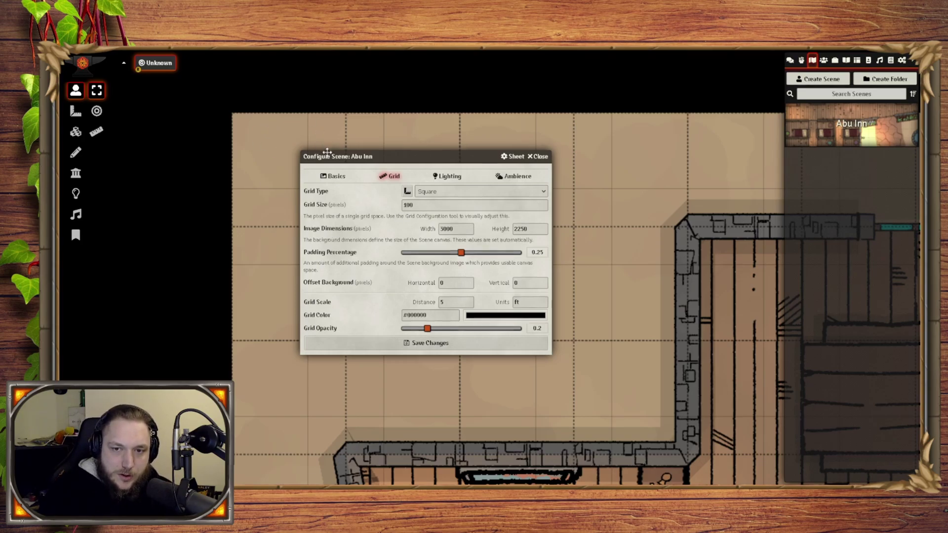
{"action": "left_click_drag", "start_coordinate": [308, 190], "coordinate": [233, 114]}
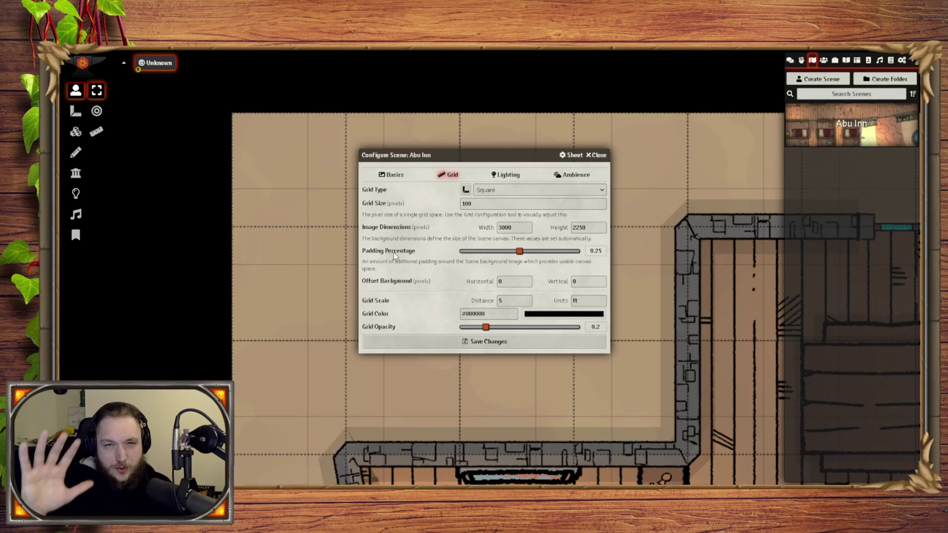
{"action": "left_click", "coordinate": [479, 286]}
{"action": "left_click", "coordinate": [473, 289]}
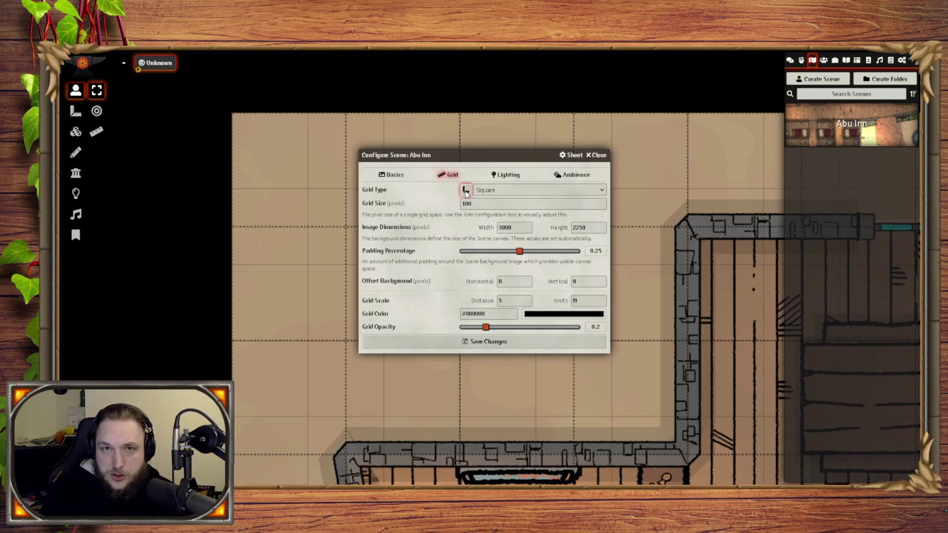
Open the Grid Configuration Tool and try a background image scale of 1.4.
{"action": "left_click", "coordinate": [465, 191]}
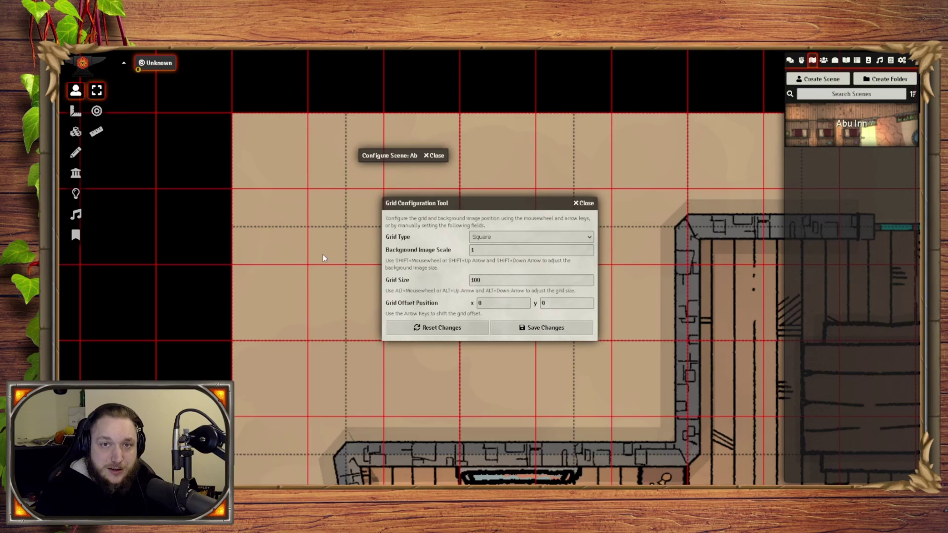
{"action": "left_click", "coordinate": [508, 239]}
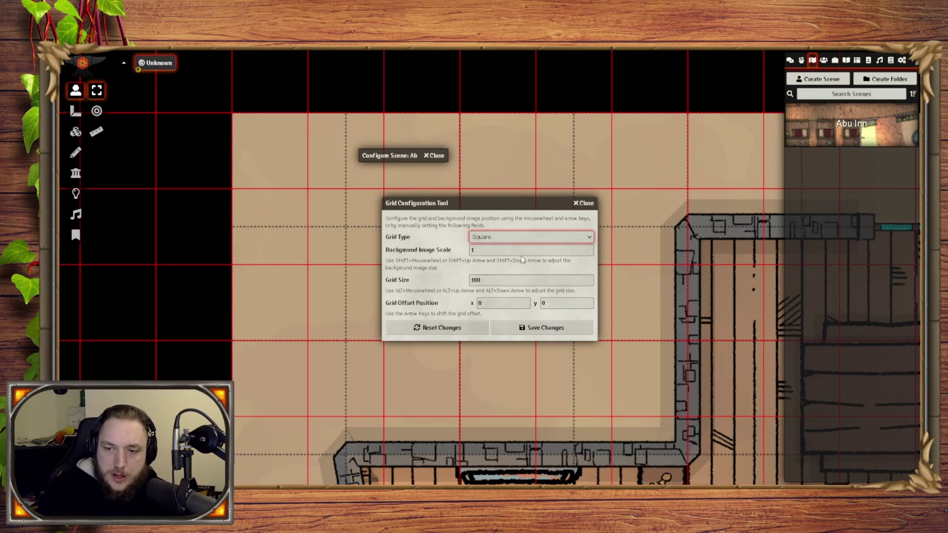
{"action": "left_click", "coordinate": [484, 254]}
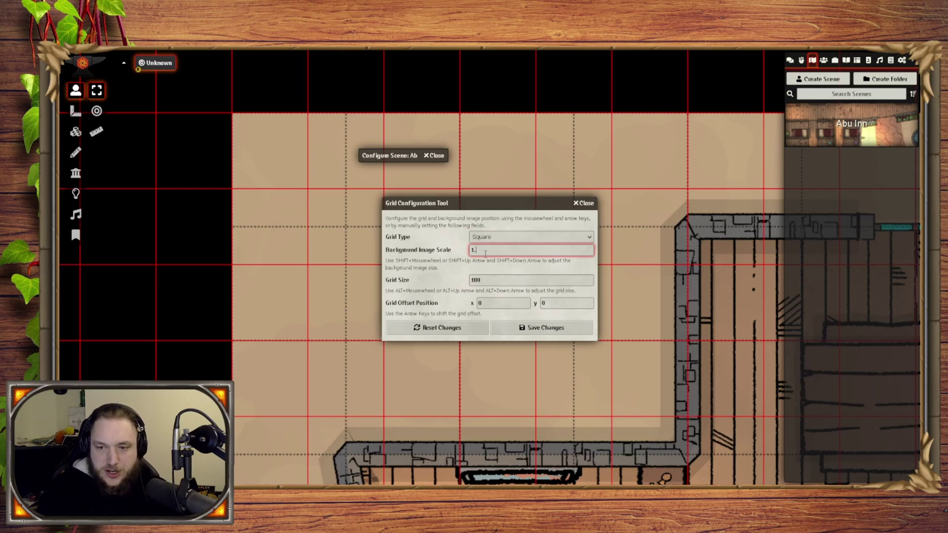
{"action": "left_click", "coordinate": [472, 278]}
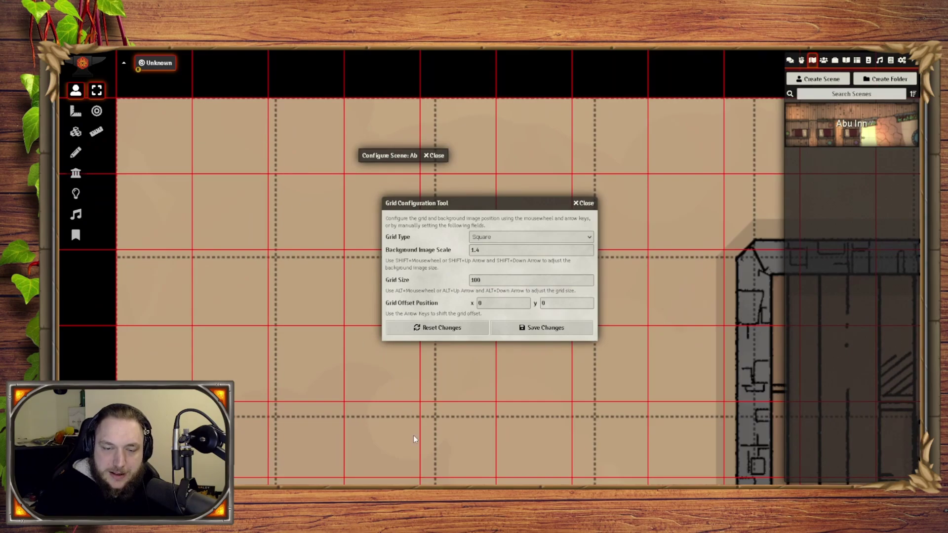
{"action": "scroll", "coordinate": [385, 356], "scroll_direction": "down", "scroll_amount": 5}
{"action": "scroll", "coordinate": [269, 281], "scroll_direction": "up", "scroll_amount": 5}
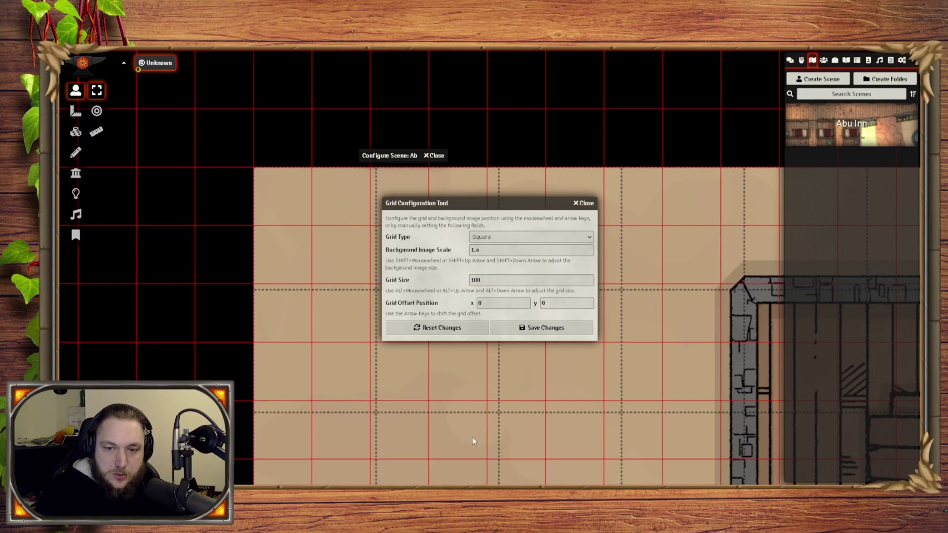
{"action": "left_click_drag", "start_coordinate": [473, 441], "coordinate": [400, 394]}
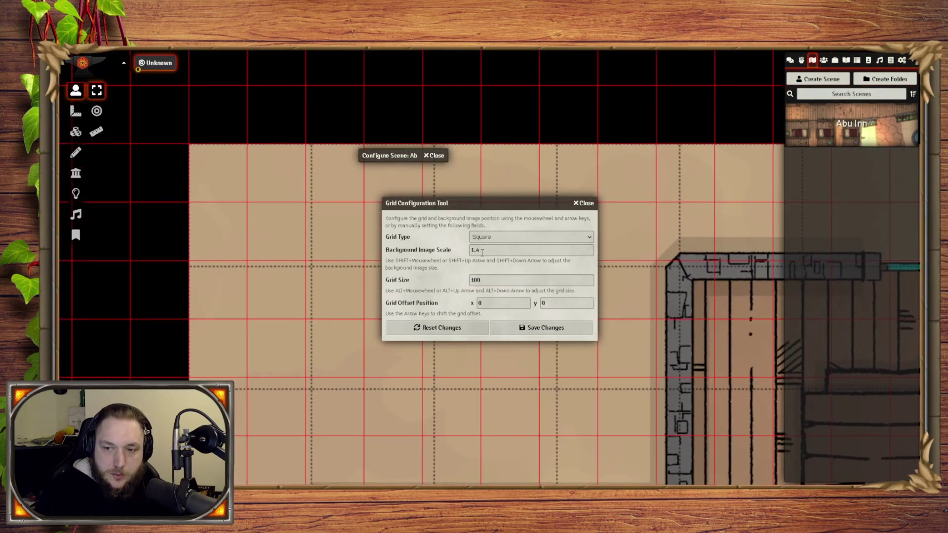
Set the background image scale back to 1.
{"action": "left_click", "coordinate": [484, 251]}
{"action": "key", "text": "BackSpace"}
{"action": "key", "text": "BackSpace"}
{"action": "left_click", "coordinate": [483, 280]}
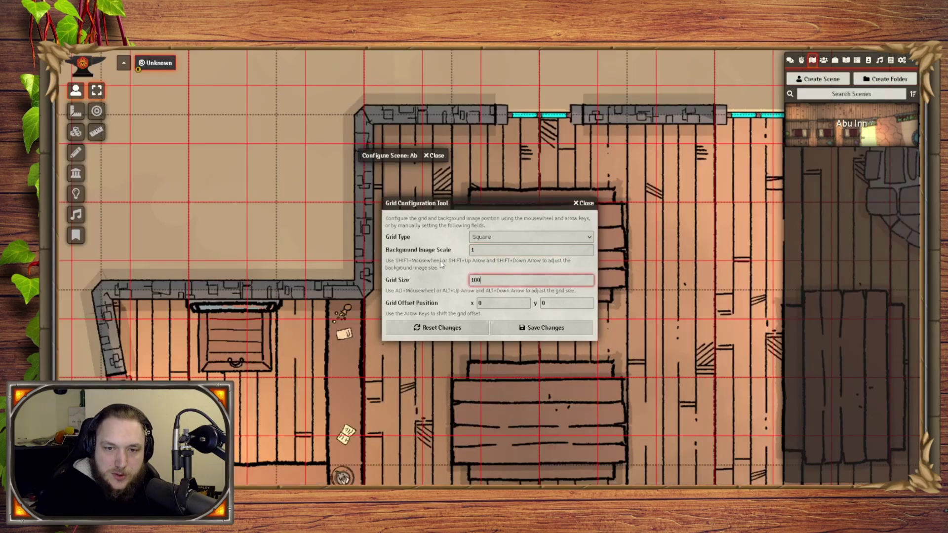
{"action": "scroll", "coordinate": [242, 252], "scroll_direction": "up", "scroll_amount": 5}
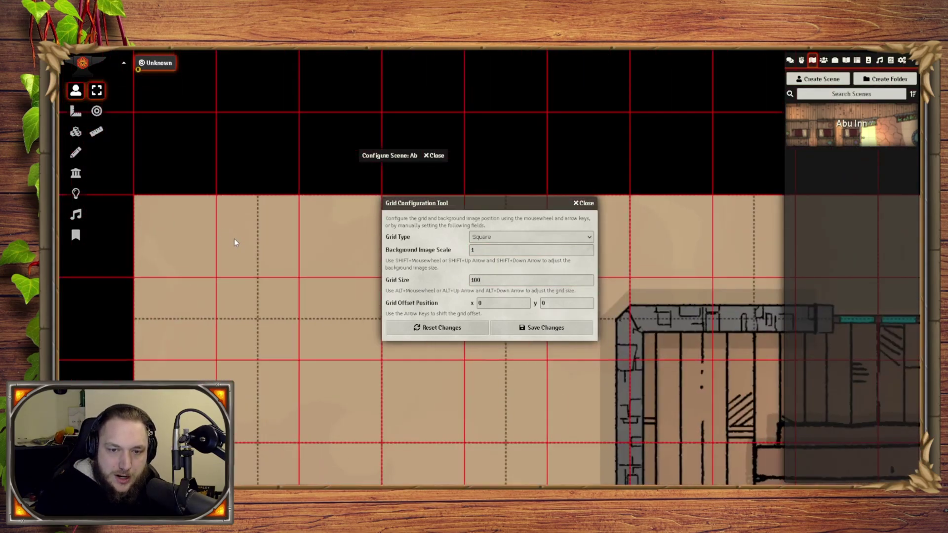
{"action": "left_click", "coordinate": [517, 252]}
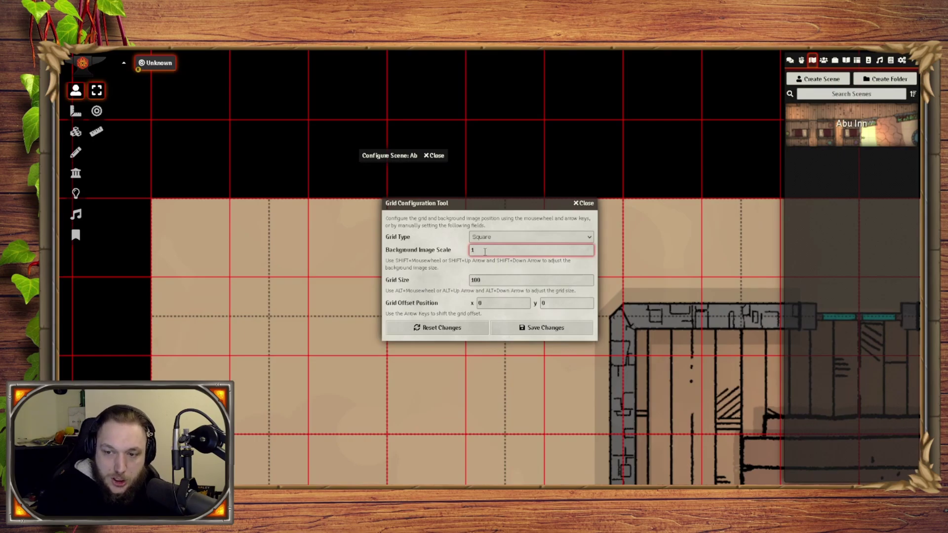
{"action": "key", "text": "BackSpace"}
{"action": "type", "text": "2"}
{"action": "key", "text": "Tab"}
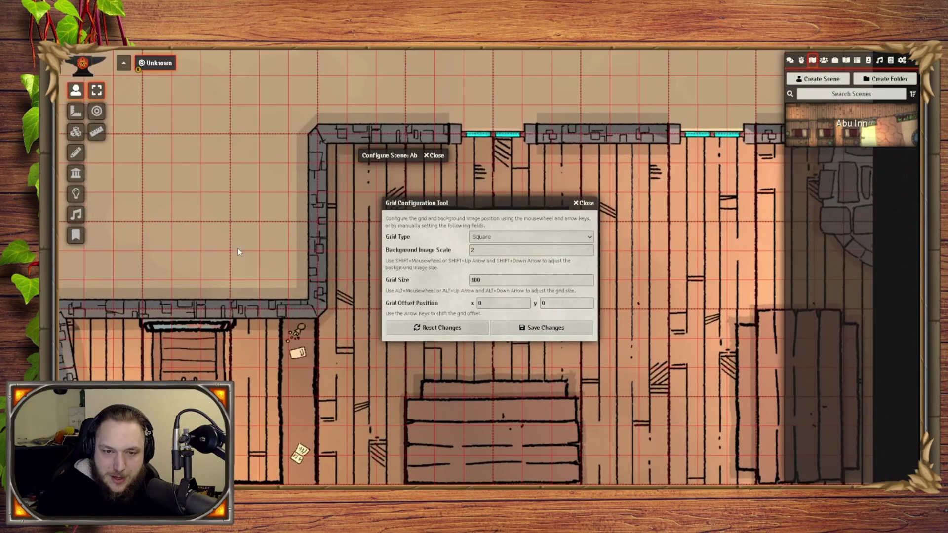
{"action": "scroll", "coordinate": [264, 282], "scroll_direction": "up", "scroll_amount": 4}
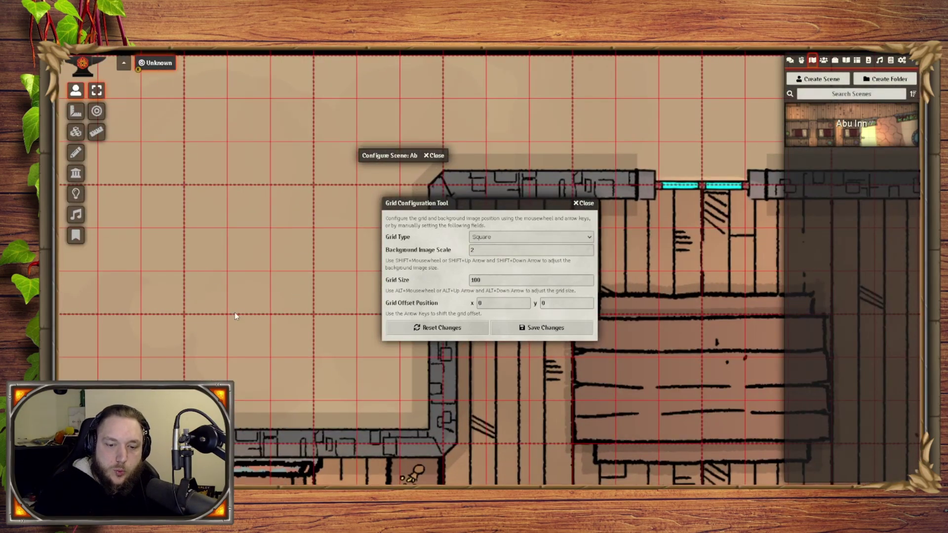
{"action": "scroll", "coordinate": [313, 191], "scroll_direction": "down", "scroll_amount": 6}
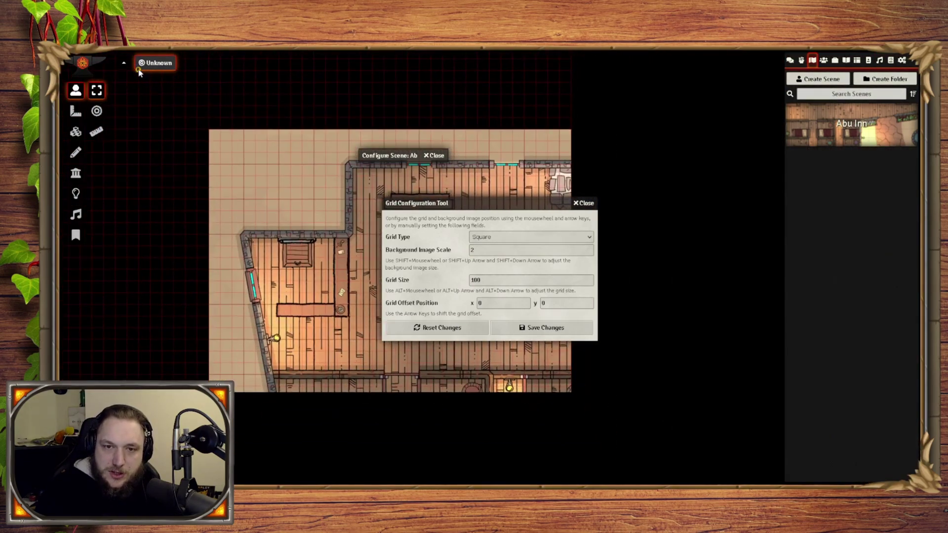
{"action": "scroll", "coordinate": [306, 241], "scroll_direction": "down", "scroll_amount": 2}
{"action": "scroll", "coordinate": [306, 241], "scroll_direction": "down", "scroll_amount": 4}
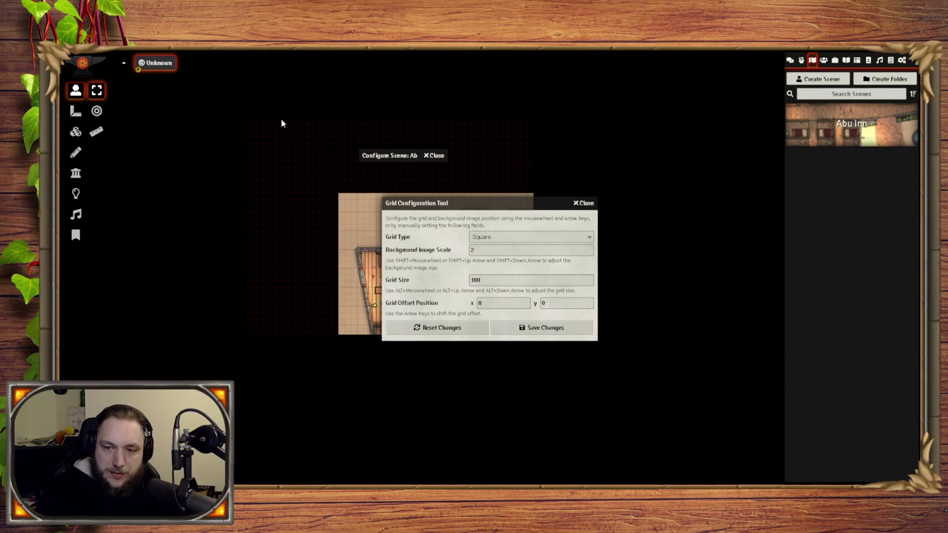
{"action": "scroll", "coordinate": [324, 242], "scroll_direction": "up", "scroll_amount": 3}
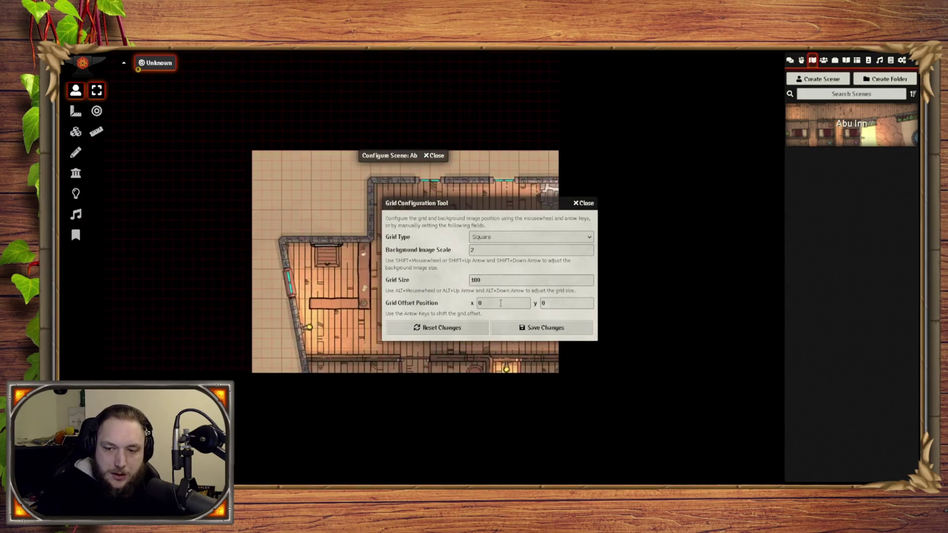
{"action": "scroll", "coordinate": [288, 235], "scroll_direction": "up", "scroll_amount": 7}
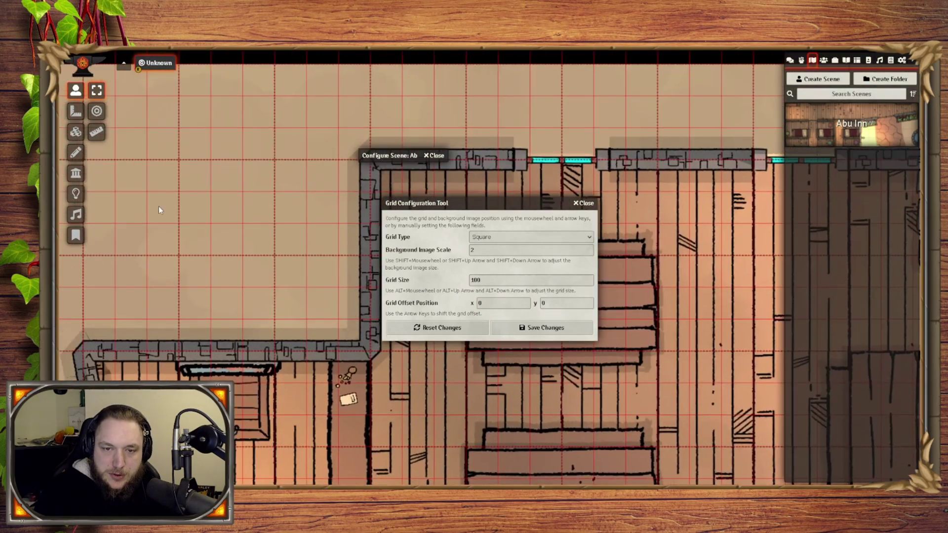
{"action": "scroll", "coordinate": [159, 211], "scroll_direction": "down", "scroll_amount": 8}
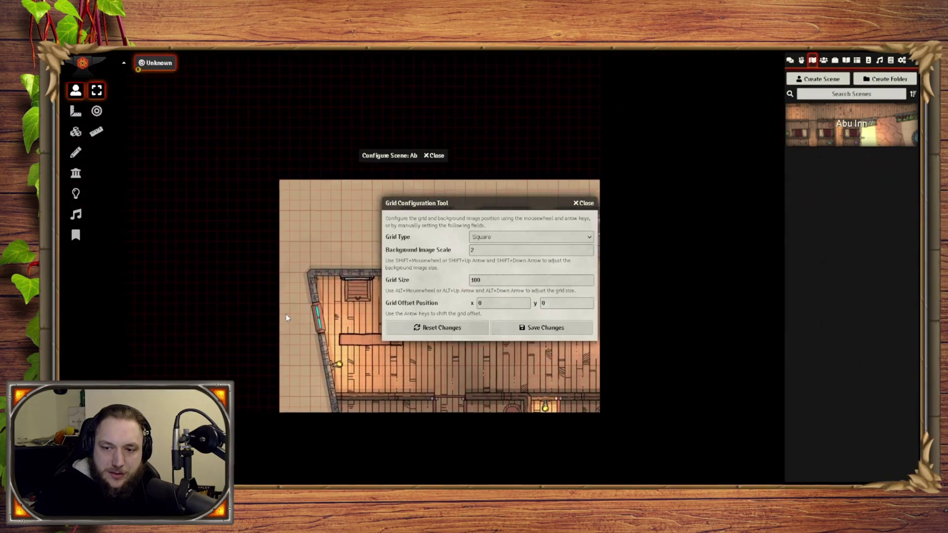
{"action": "left_click_drag", "start_coordinate": [233, 157], "coordinate": [269, 214]}
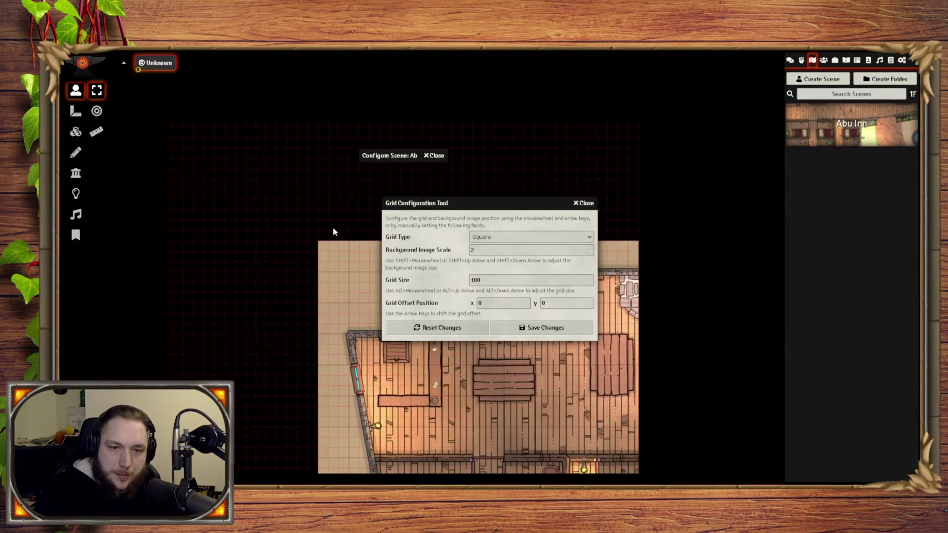
{"action": "scroll", "coordinate": [321, 296], "scroll_direction": "up", "scroll_amount": 8}
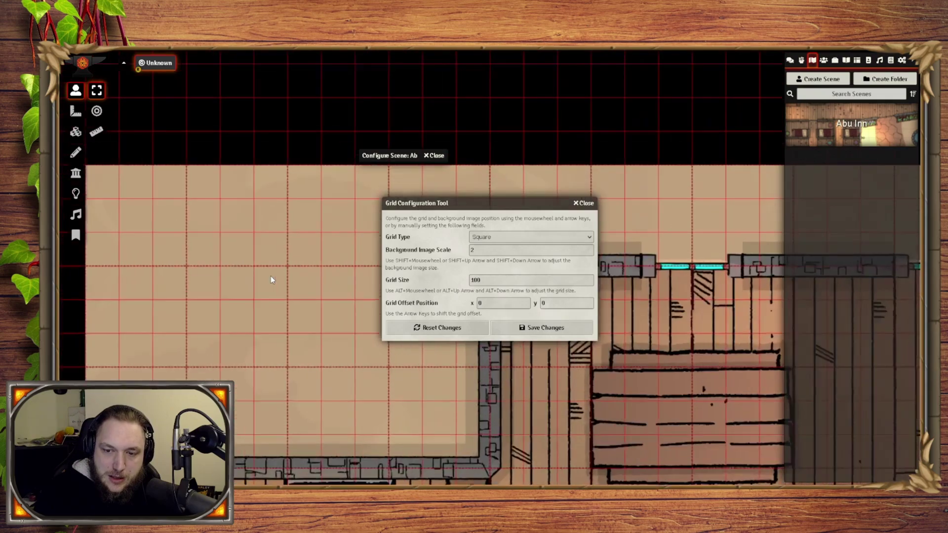
{"action": "scroll", "coordinate": [188, 244], "scroll_direction": "up", "scroll_amount": 5}
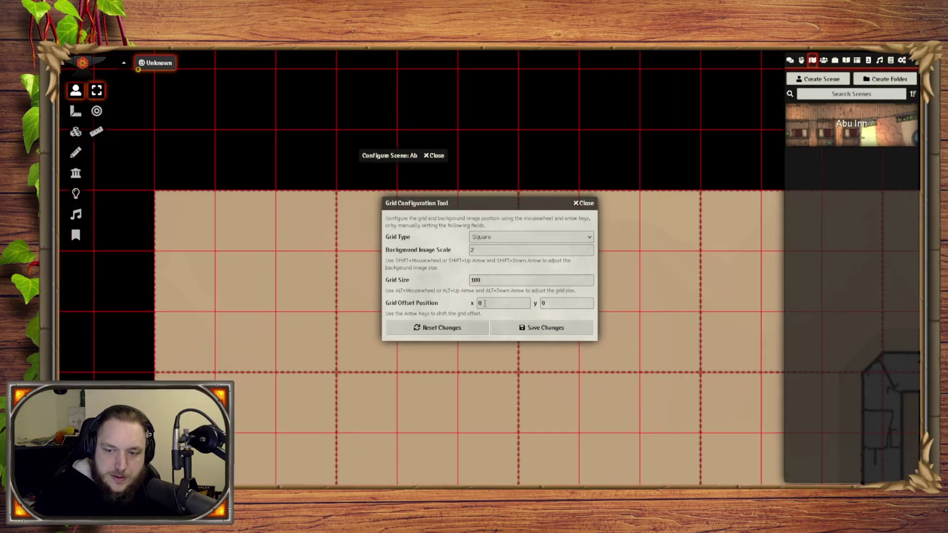
Try horizontal and vertical grid offsets of 5 and 50 in the Grid Configuration Tool.
{"action": "double_click", "coordinate": [485, 303]}
{"action": "type", "text": "5"}
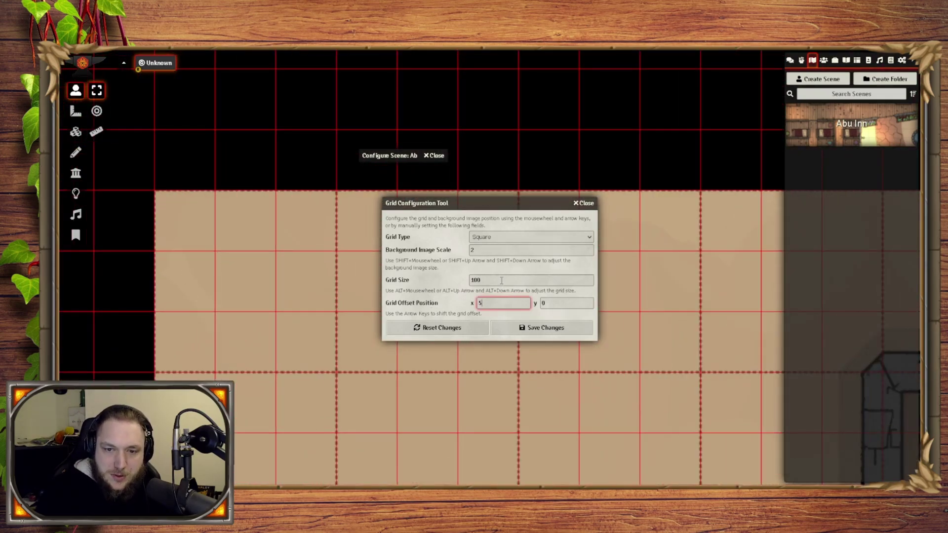
{"action": "left_click", "coordinate": [502, 280]}
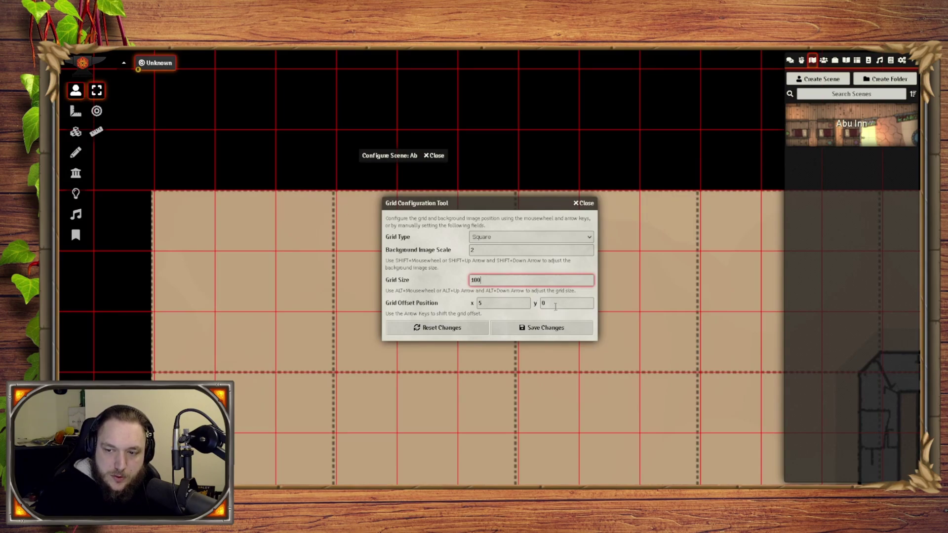
{"action": "double_click", "coordinate": [557, 304]}
{"action": "type", "text": "5"}
{"action": "left_click", "coordinate": [490, 304]}
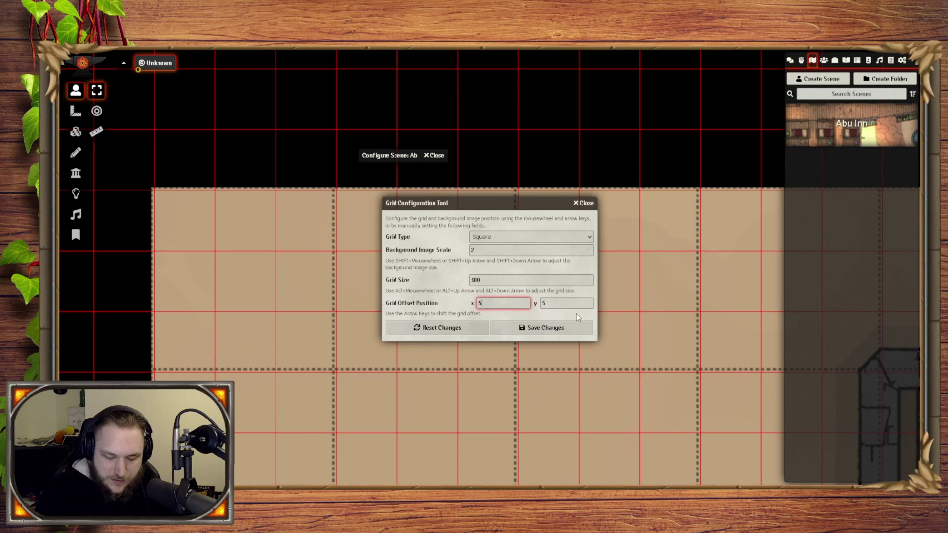
{"action": "type", "text": "0"}
{"action": "key", "text": "Tab"}
{"action": "type", "text": "0"}
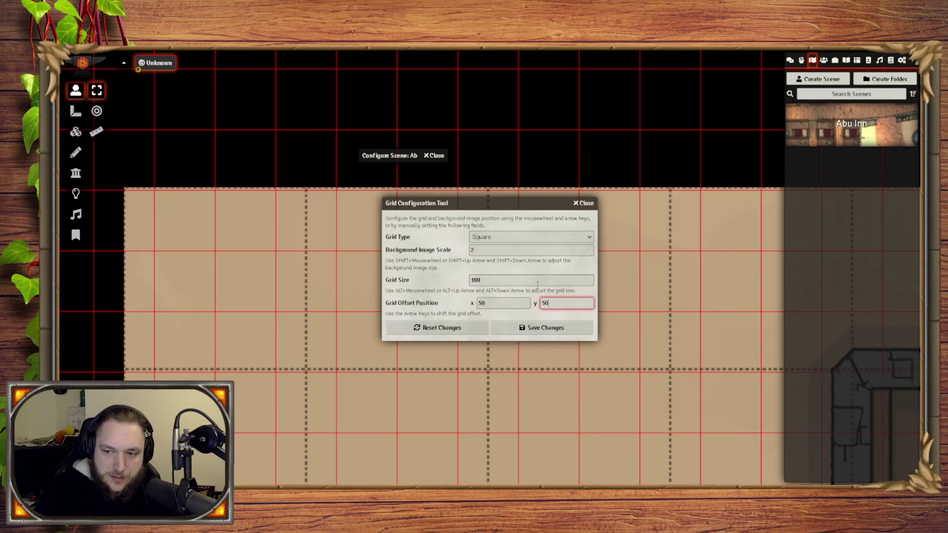
{"action": "left_click", "coordinate": [499, 304]}
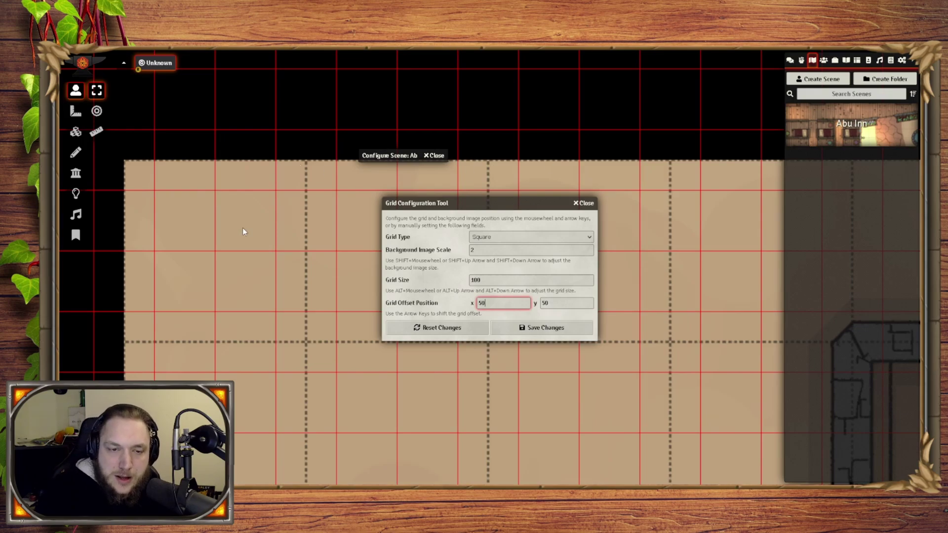
Reset both grid offsets to 0 and change the background image scale from 2 to 1.
{"action": "key", "text": "Home"}
{"action": "key", "text": "Delete"}
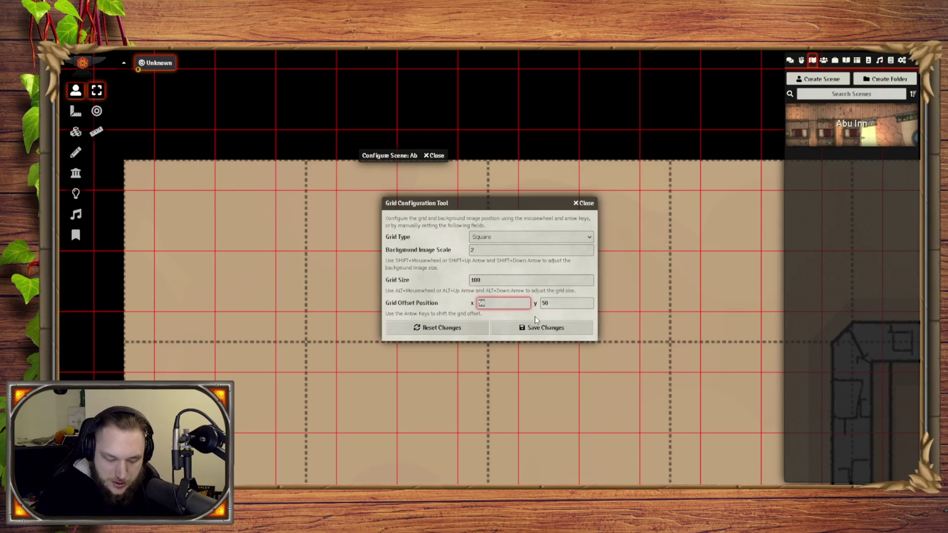
{"action": "key", "text": "Tab"}
{"action": "type", "text": "0"}
{"action": "left_click", "coordinate": [494, 250]}
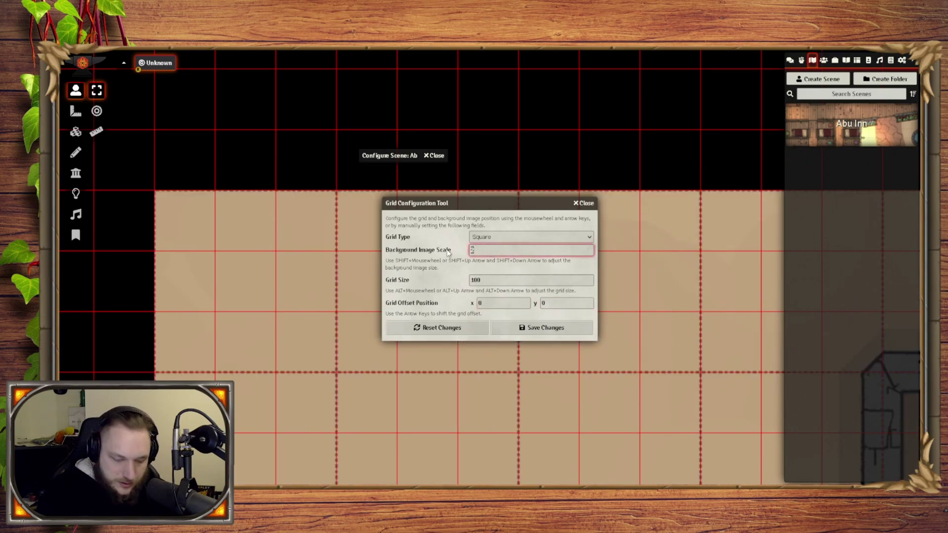
{"action": "key", "text": "BackSpace"}
{"action": "type", "text": "1"}
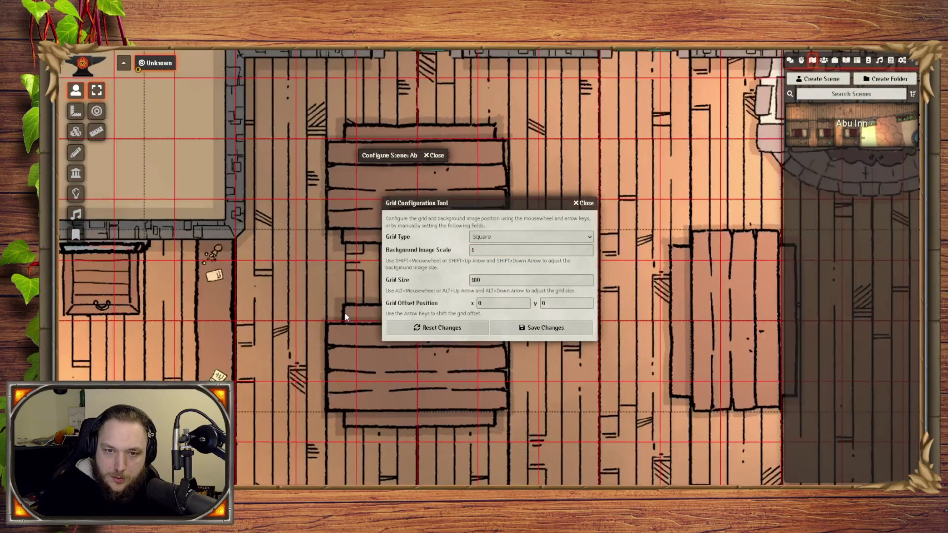
{"action": "scroll", "coordinate": [247, 257], "scroll_direction": "up", "scroll_amount": 3}
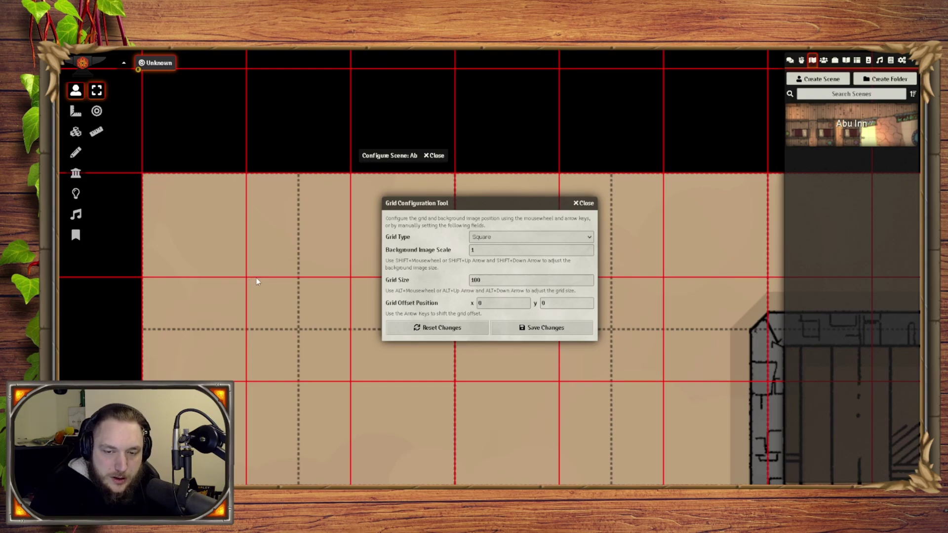
{"action": "key", "text": "d"}
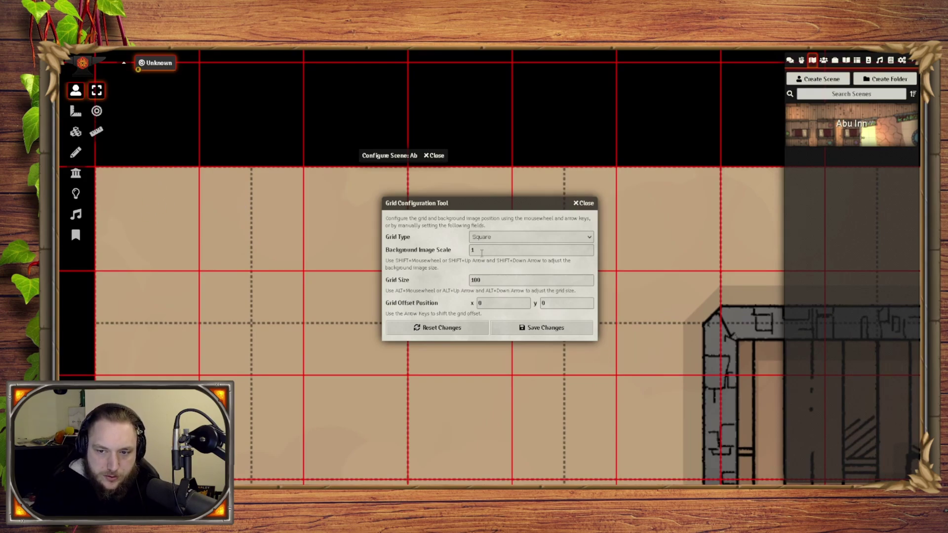
Set the grid size to 150 in the Grid Configuration Tool.
{"action": "left_click", "coordinate": [487, 253]}
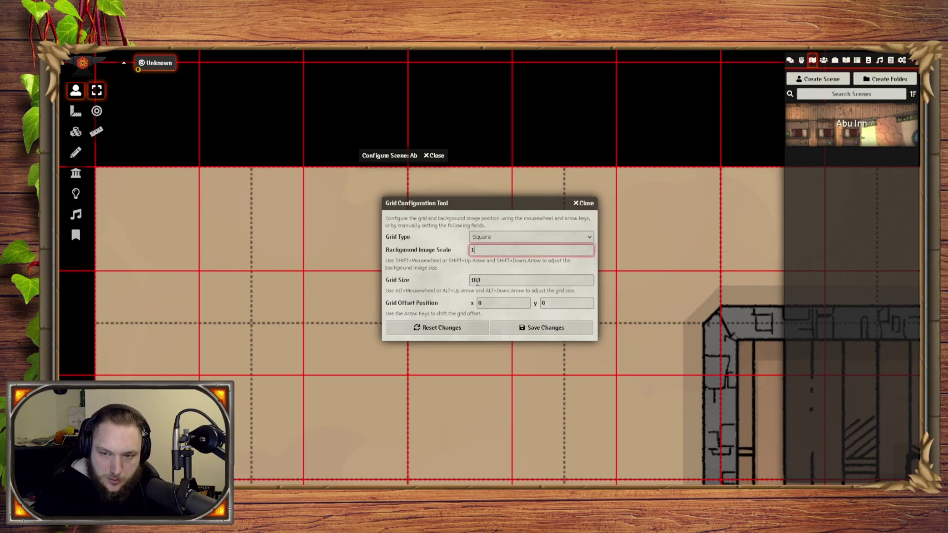
{"action": "left_click", "coordinate": [475, 280]}
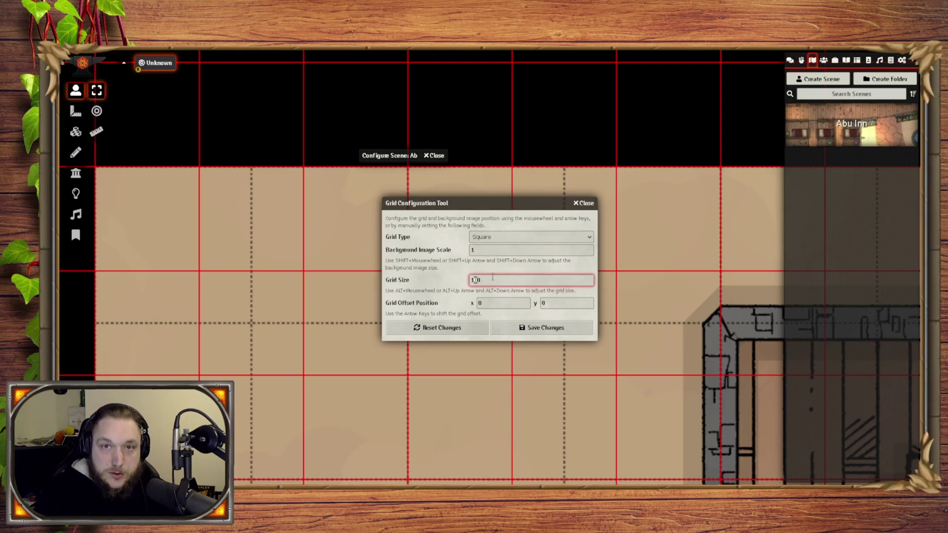
{"action": "left_click", "coordinate": [496, 269]}
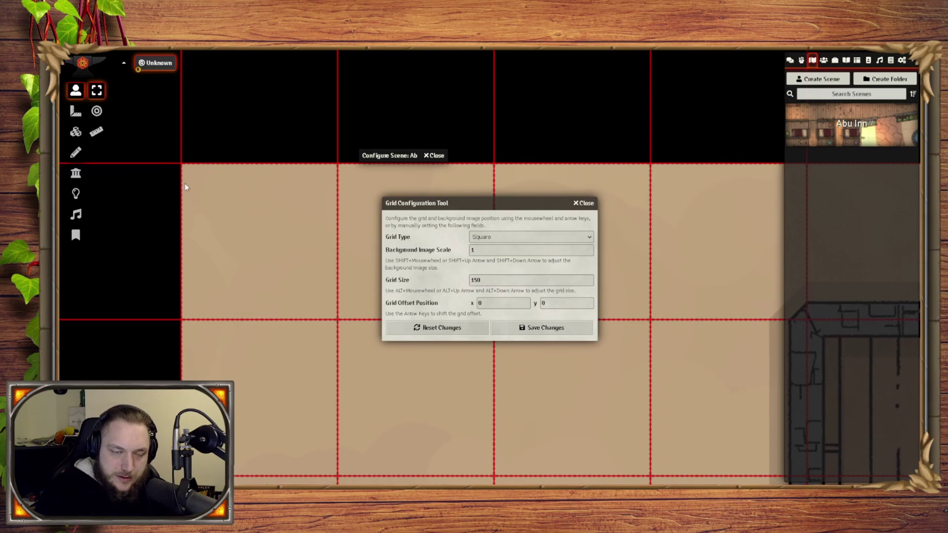
Pan across the flower boxes, top wall and courtyard well to check the 150 px grid alignment.
{"action": "scroll", "coordinate": [276, 295], "scroll_direction": "down", "scroll_amount": 10}
{"action": "left_click_drag", "start_coordinate": [276, 294], "coordinate": [322, 280]}
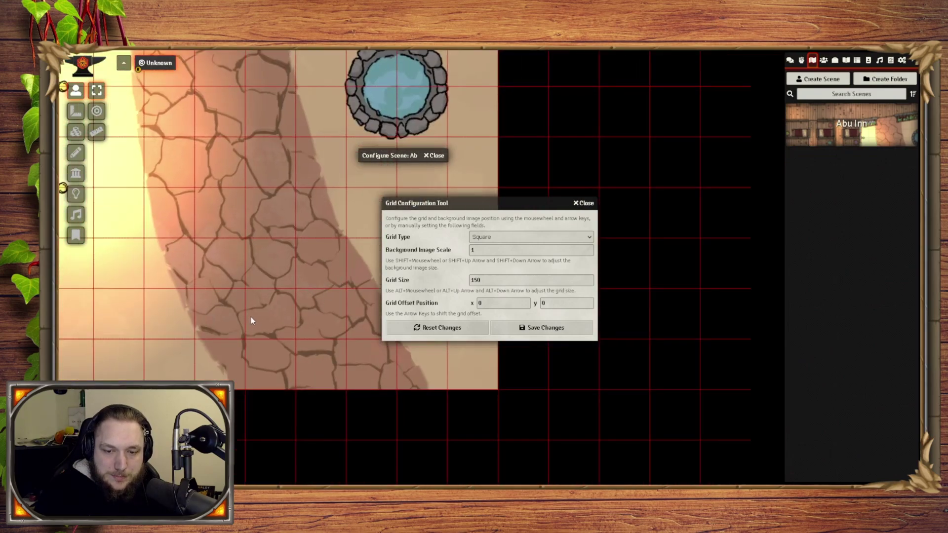
{"action": "scroll", "coordinate": [251, 321], "scroll_direction": "up", "scroll_amount": 3}
{"action": "left_click_drag", "start_coordinate": [251, 321], "coordinate": [272, 336]}
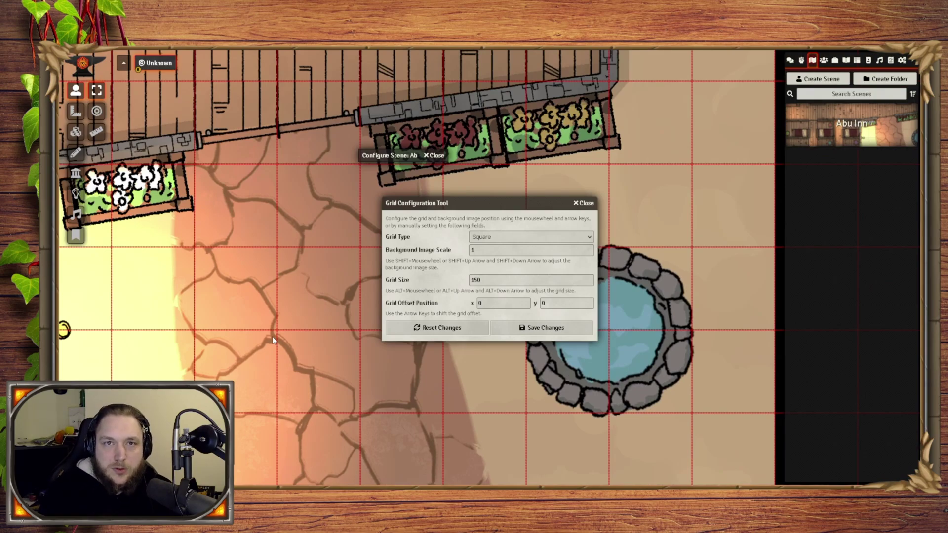
{"action": "left_click_drag", "start_coordinate": [289, 188], "coordinate": [212, 223]}
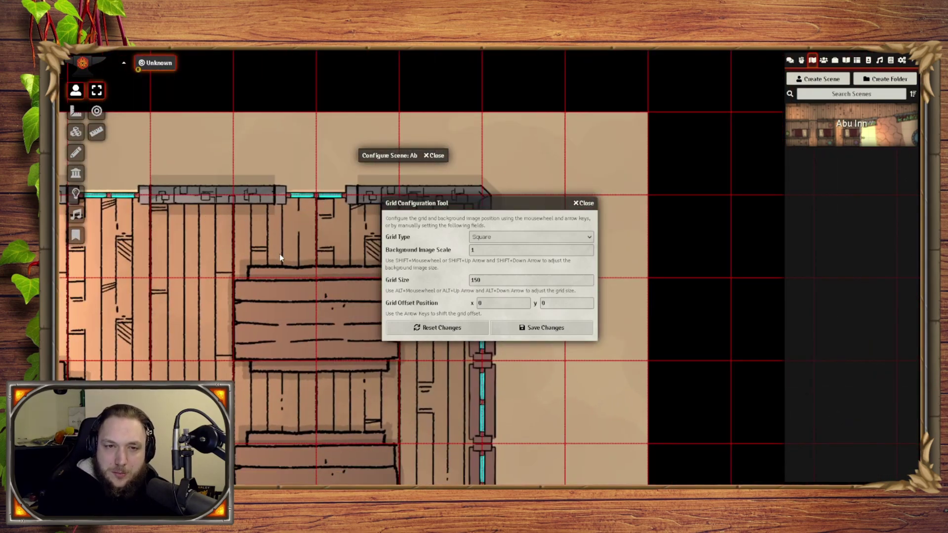
{"action": "left_click_drag", "start_coordinate": [249, 380], "coordinate": [301, 240]}
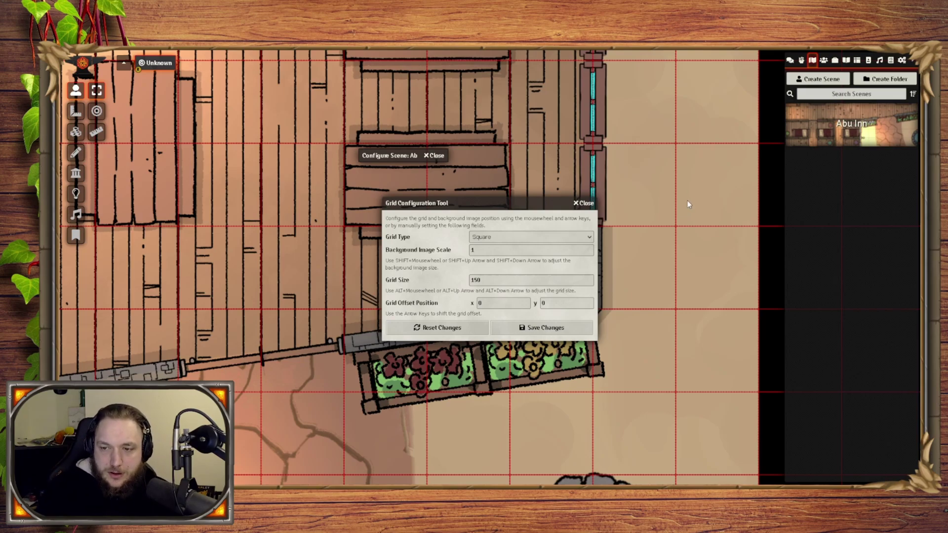
{"action": "left_click_drag", "start_coordinate": [224, 344], "coordinate": [327, 174]}
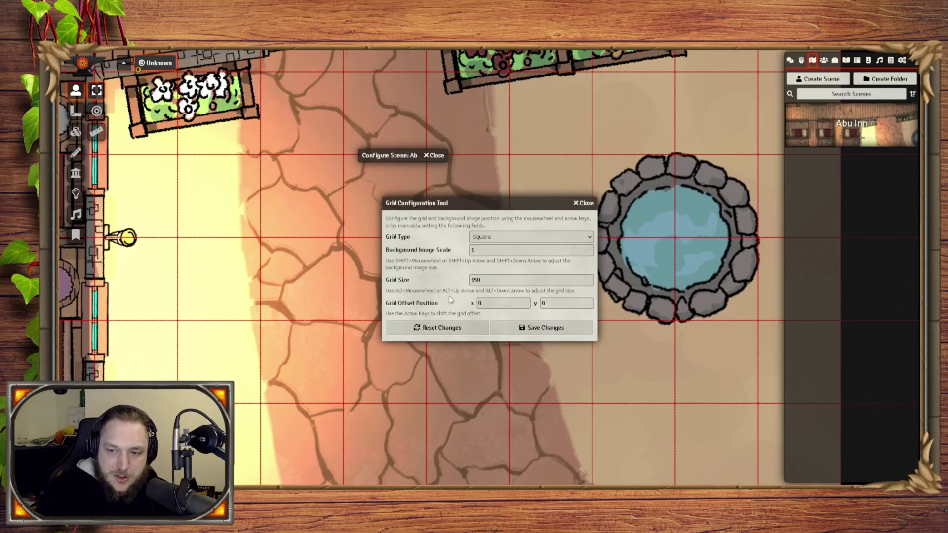
{"action": "left_click_drag", "start_coordinate": [300, 279], "coordinate": [336, 277]}
{"action": "scroll", "coordinate": [205, 236], "scroll_direction": "up", "scroll_amount": 9}
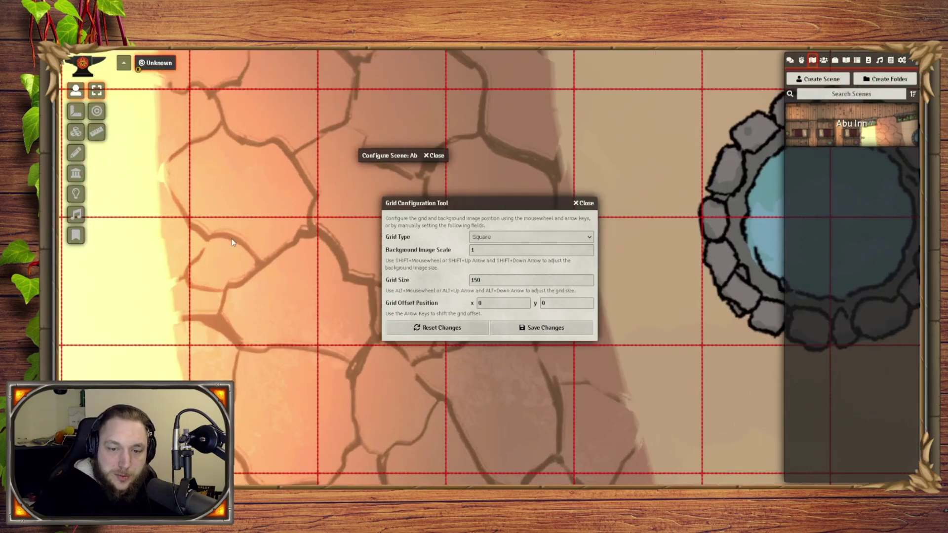
{"action": "left_click", "coordinate": [508, 304]}
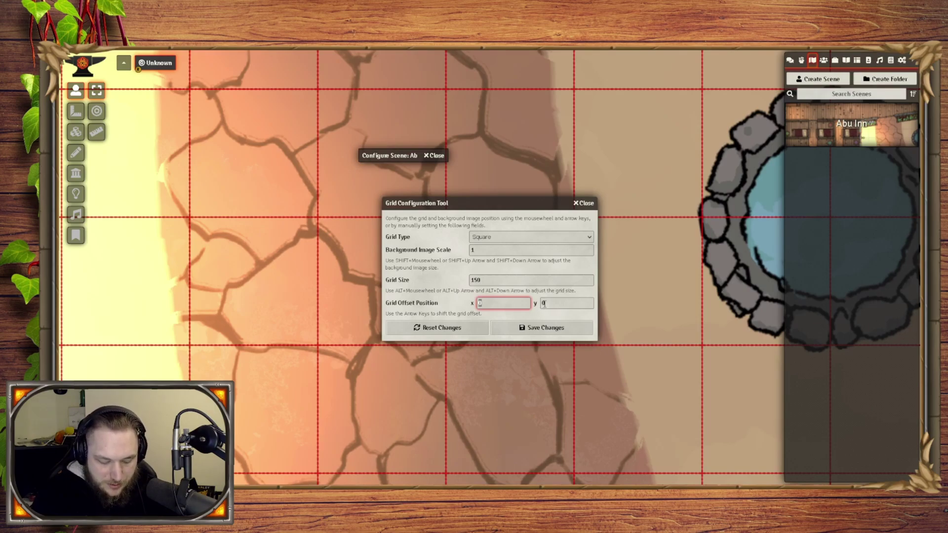
Apply grid offsets of 46 horizontal and 25 vertical, checking alignment at the planter and well.
{"action": "type", "text": "46"}
{"action": "left_click", "coordinate": [544, 303]}
{"action": "type", "text": "25"}
{"action": "left_click", "coordinate": [434, 292]}
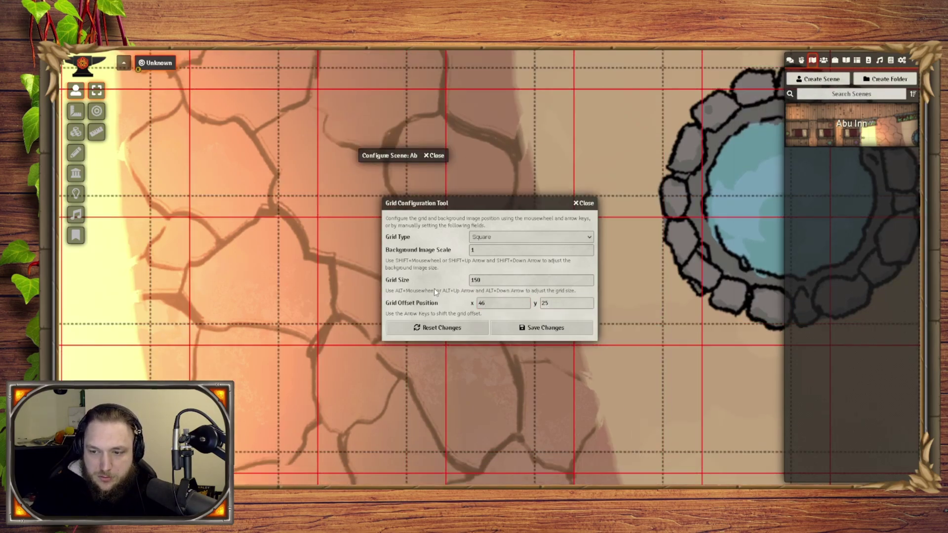
{"action": "left_click_drag", "start_coordinate": [213, 241], "coordinate": [306, 276]}
{"action": "left_click_drag", "start_coordinate": [278, 226], "coordinate": [225, 238]}
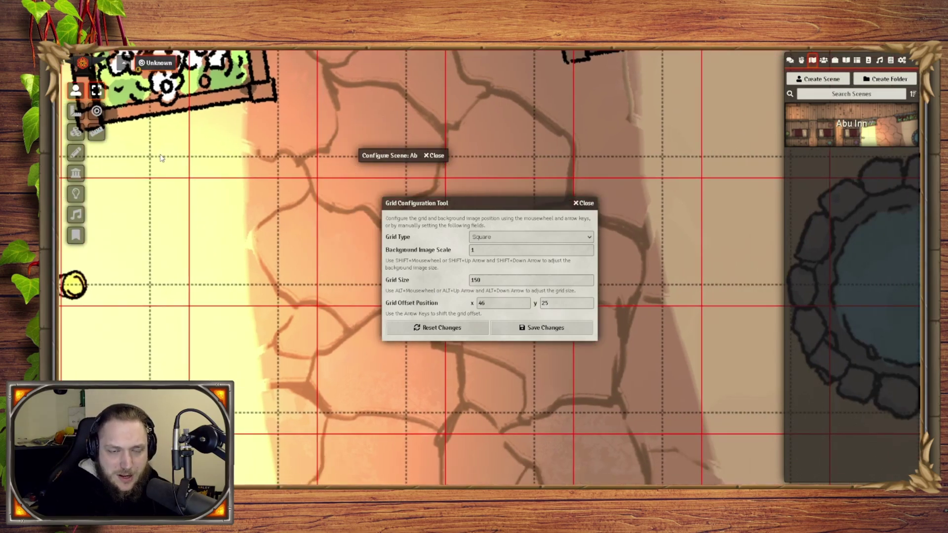
{"action": "left_click_drag", "start_coordinate": [351, 290], "coordinate": [257, 227]}
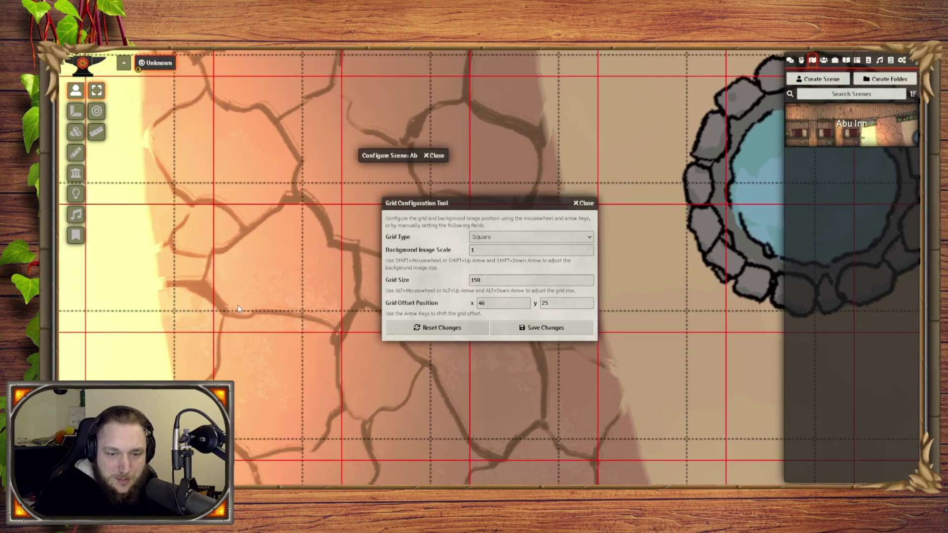
{"action": "left_click_drag", "start_coordinate": [333, 362], "coordinate": [241, 279]}
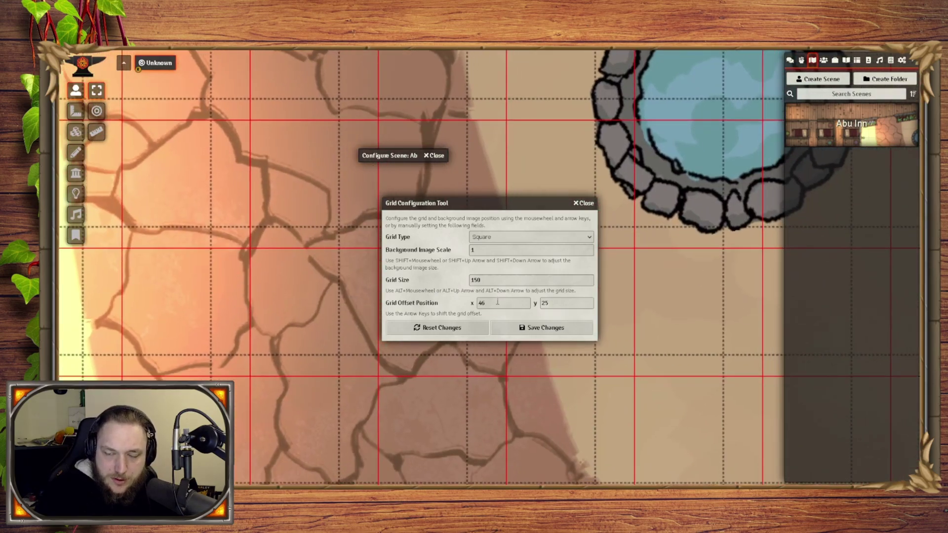
Try horizontal grid offsets of 150 and then 120.
{"action": "left_click_drag", "start_coordinate": [497, 301], "coordinate": [444, 312]}
{"action": "type", "text": "150"}
{"action": "left_click", "coordinate": [442, 294]}
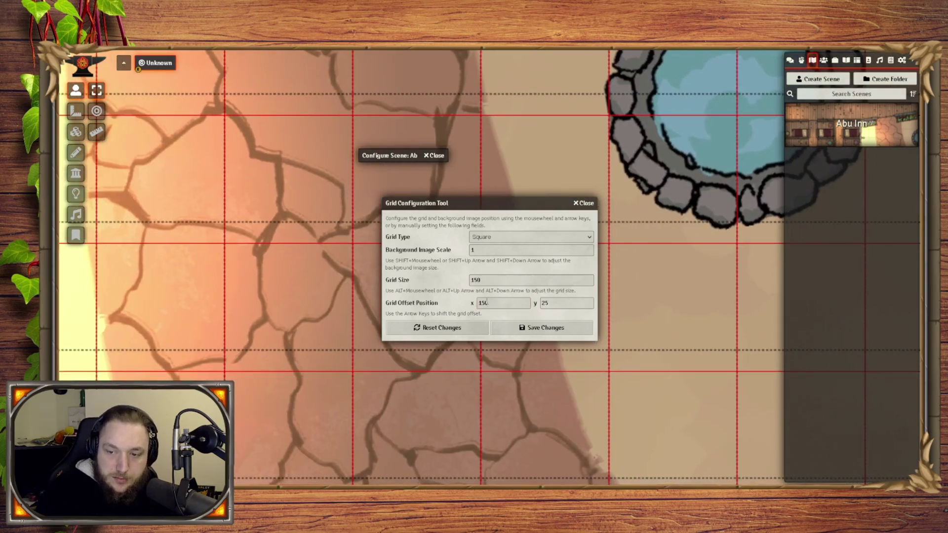
{"action": "left_click", "coordinate": [485, 303]}
{"action": "key", "text": "BackSpace"}
{"action": "type", "text": "2"}
{"action": "left_click", "coordinate": [434, 295]}
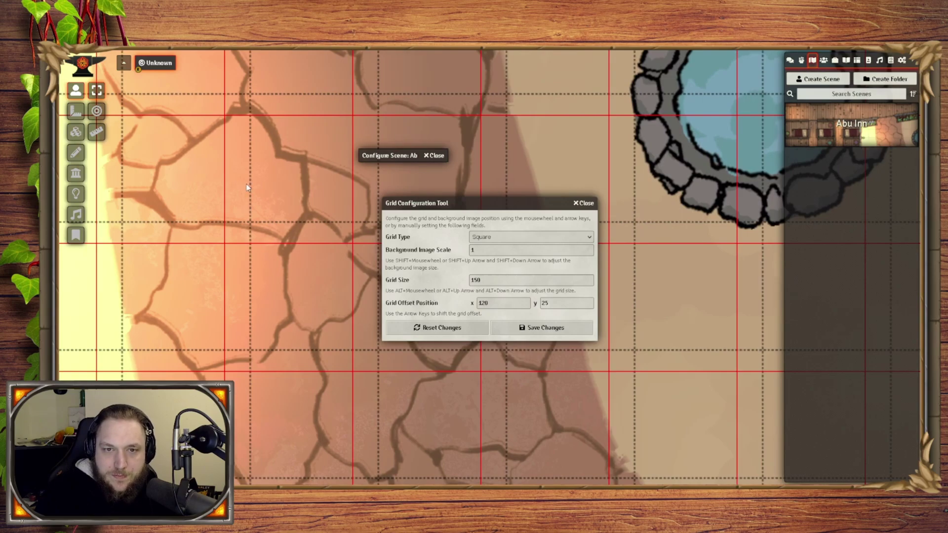
Try horizontal offsets of 150 and 140, ending back at 150.
{"action": "left_click", "coordinate": [485, 302]}
{"action": "key", "text": "BackSpace"}
{"action": "type", "text": "5"}
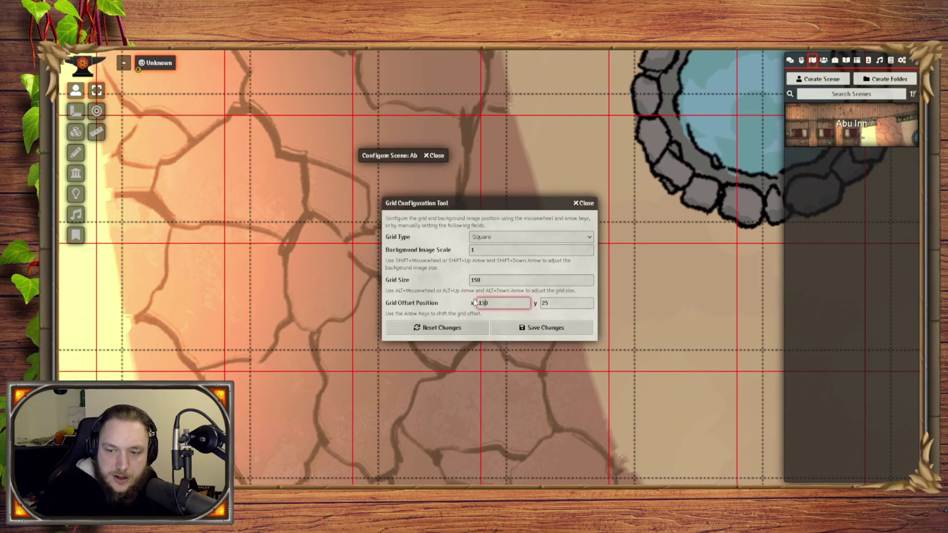
{"action": "left_click", "coordinate": [466, 301]}
{"action": "left_click", "coordinate": [484, 303]}
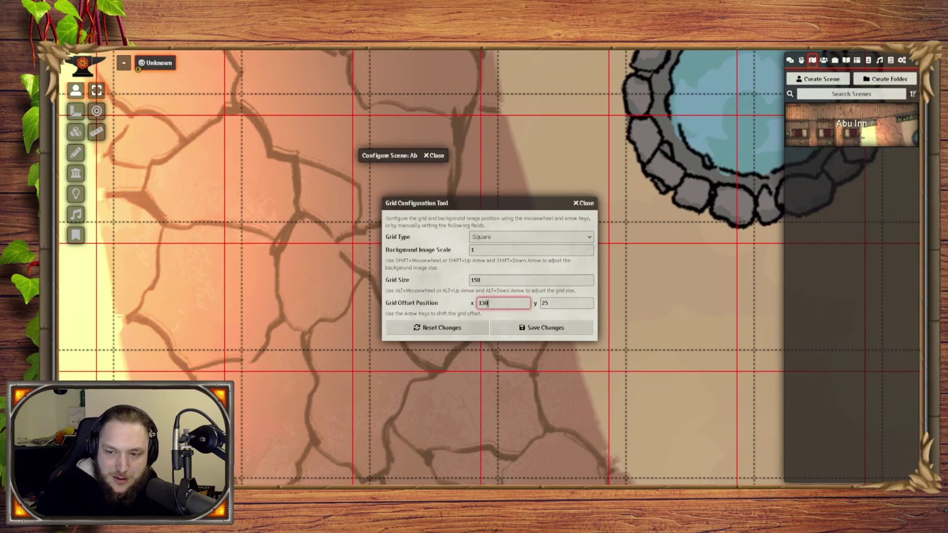
{"action": "key", "text": "BackSpace"}
{"action": "type", "text": "4"}
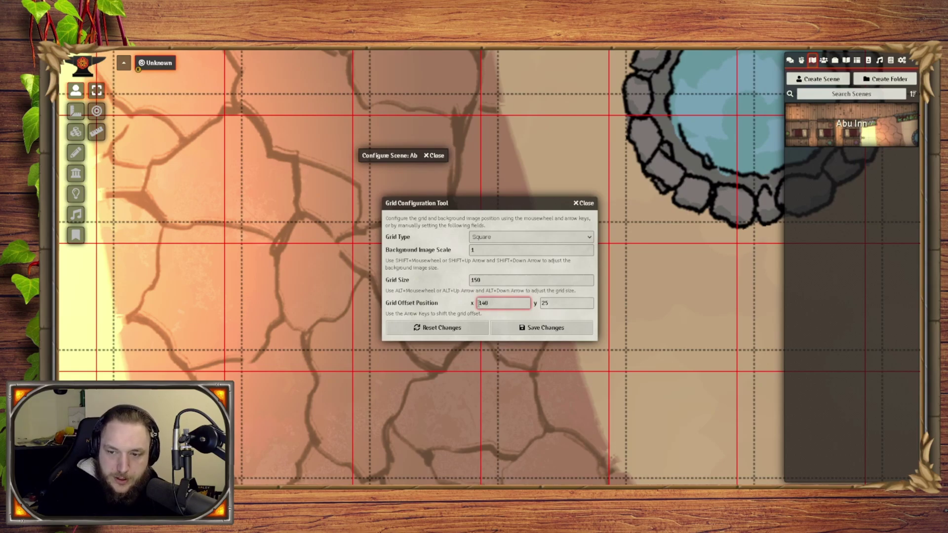
{"action": "left_click", "coordinate": [435, 295]}
{"action": "left_click", "coordinate": [484, 303]}
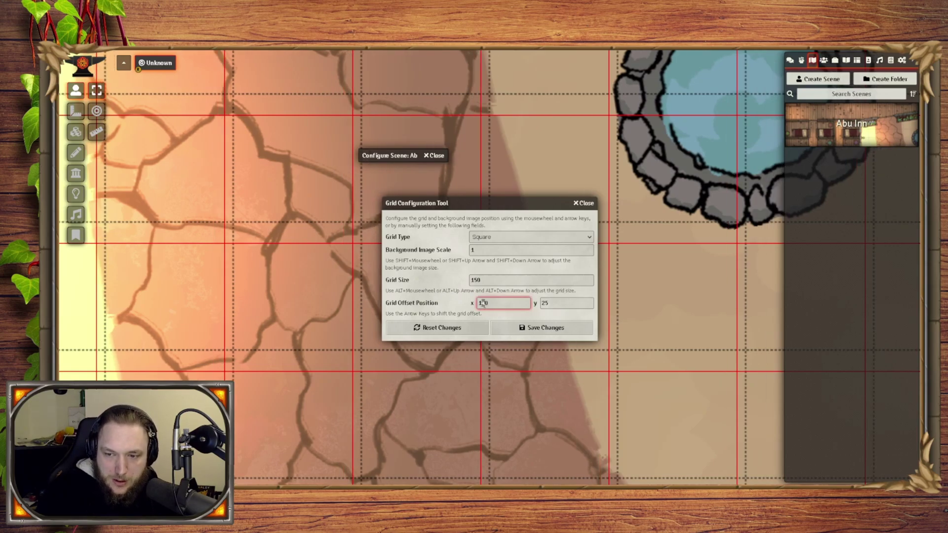
{"action": "key", "text": "BackSpace"}
{"action": "type", "text": "5"}
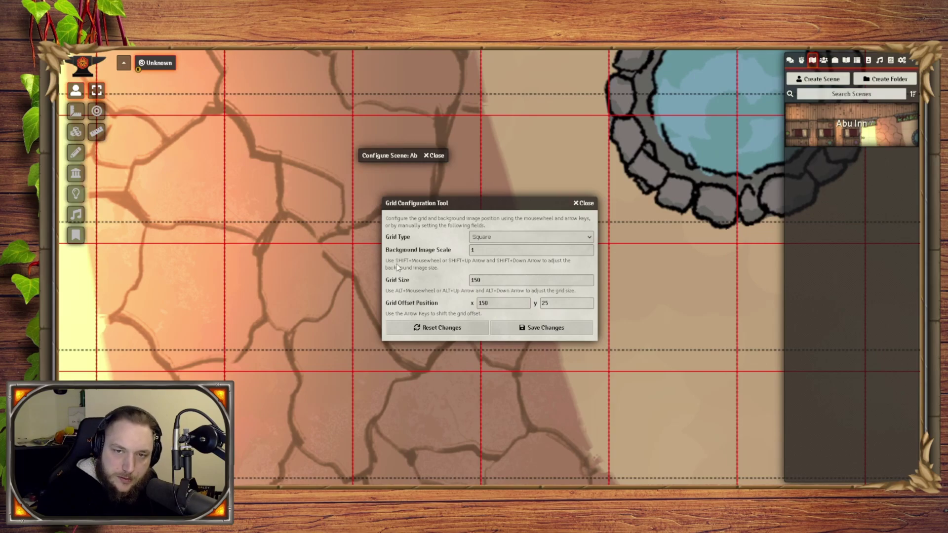
Try vertical grid offsets of 50, 100 and 150, then select the horizontal offset for replacement.
{"action": "double_click", "coordinate": [544, 303]}
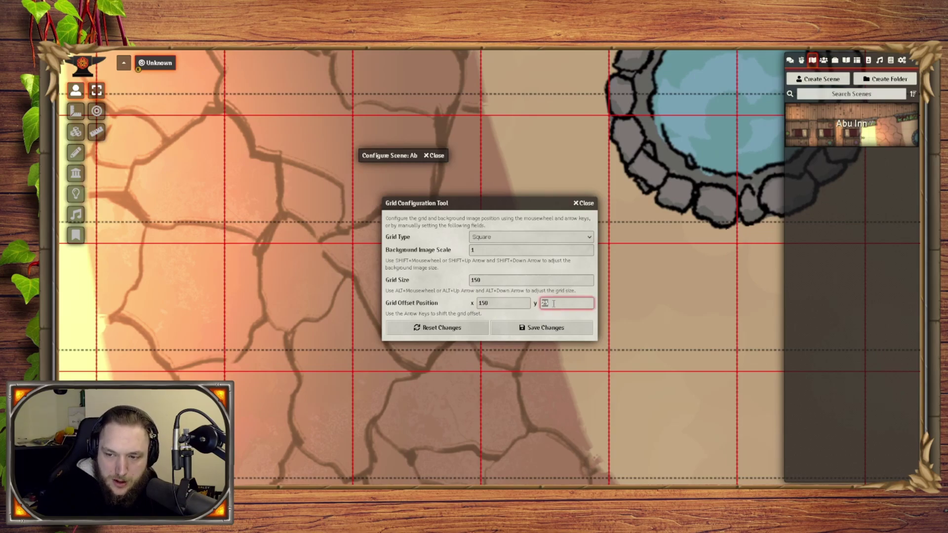
{"action": "type", "text": "50"}
{"action": "left_click", "coordinate": [411, 304]}
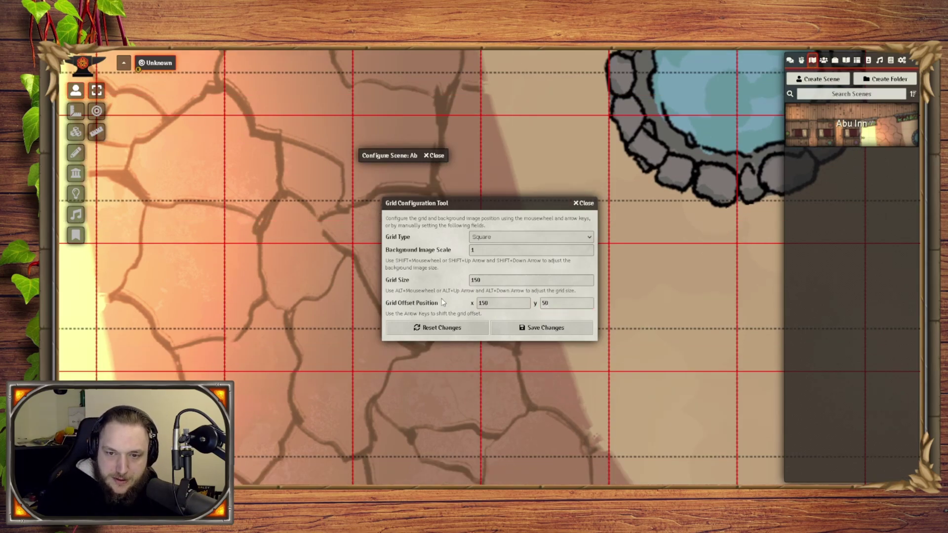
{"action": "double_click", "coordinate": [547, 304]}
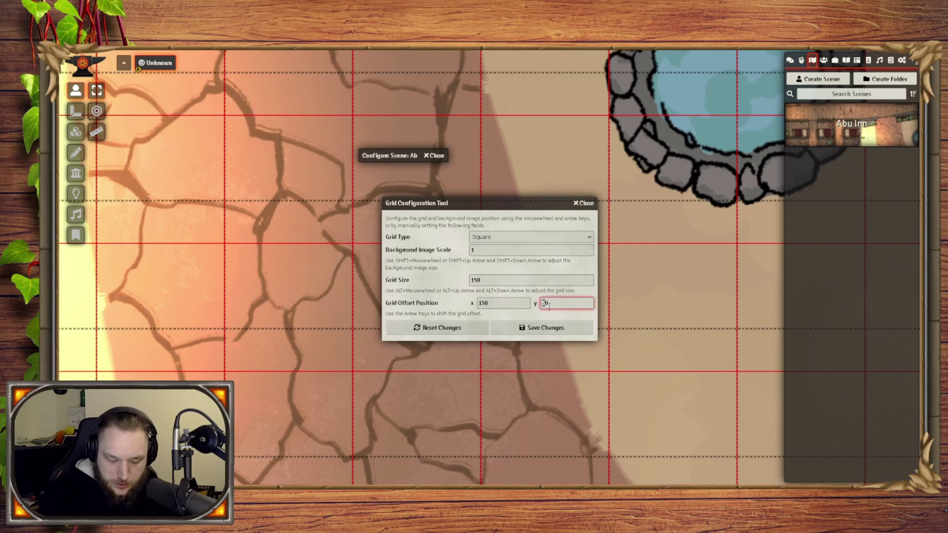
{"action": "type", "text": "100"}
{"action": "left_click", "coordinate": [311, 278]}
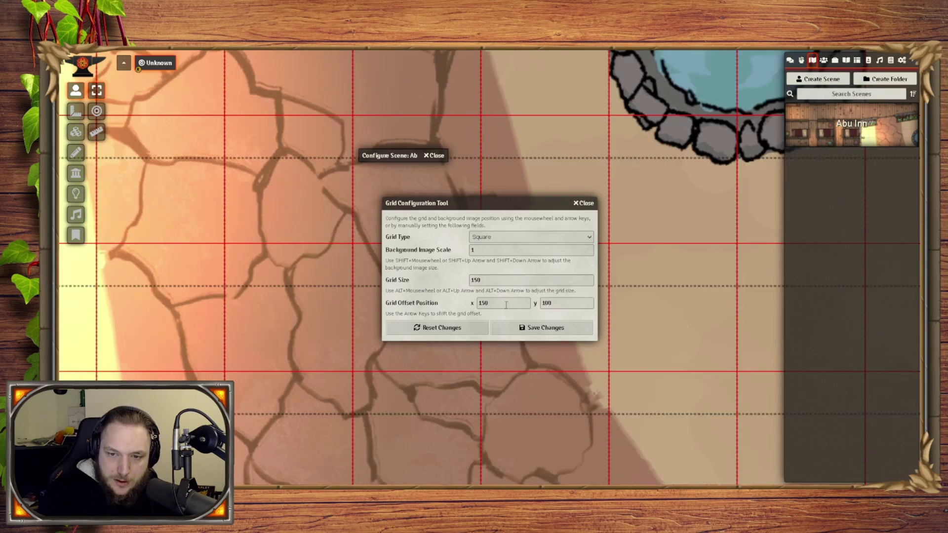
{"action": "left_click", "coordinate": [546, 303]}
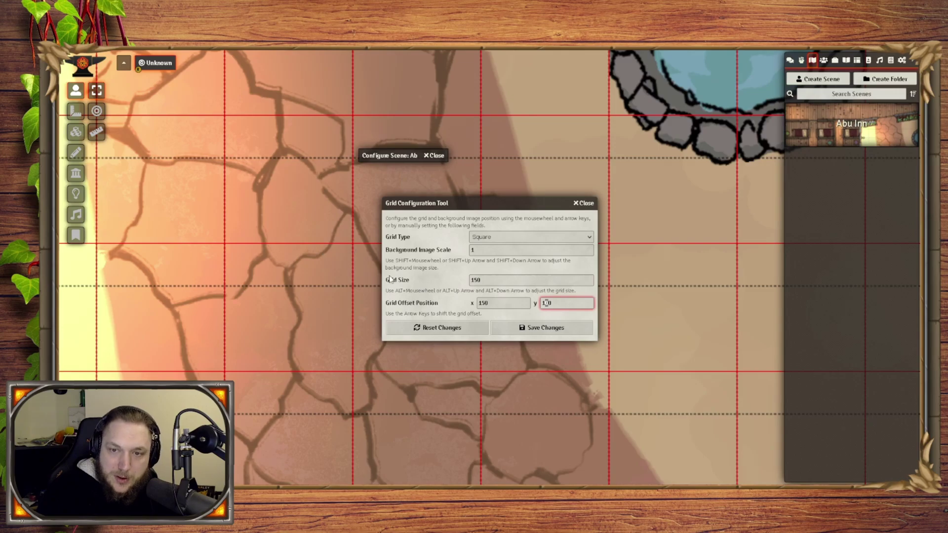
{"action": "key", "text": "BackSpace"}
{"action": "type", "text": "5"}
{"action": "left_click", "coordinate": [284, 139]}
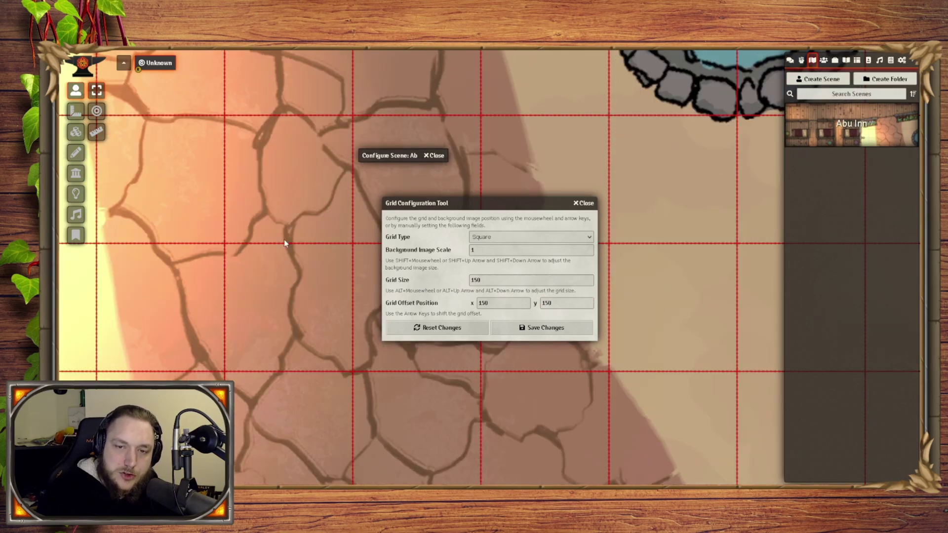
{"action": "scroll", "coordinate": [276, 242], "scroll_direction": "down", "scroll_amount": 6}
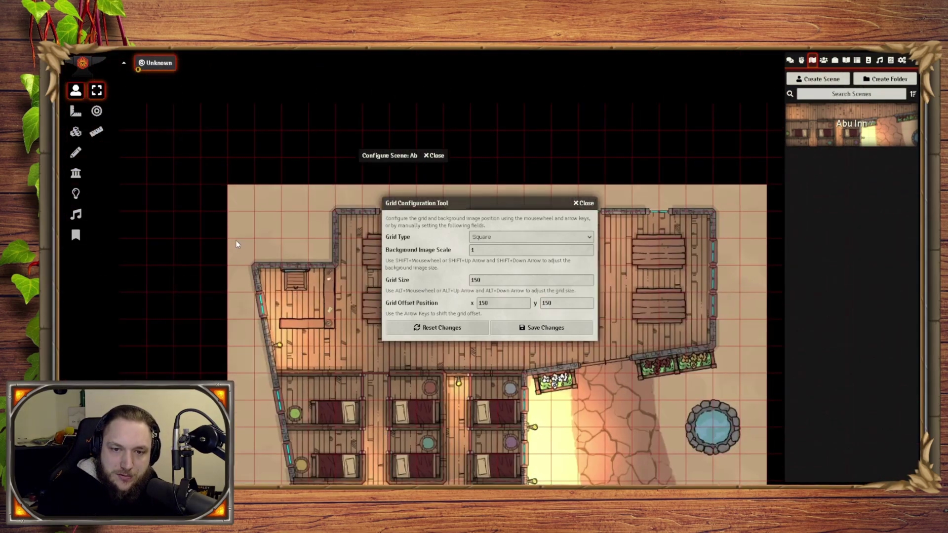
{"action": "scroll", "coordinate": [236, 244], "scroll_direction": "up", "scroll_amount": 8}
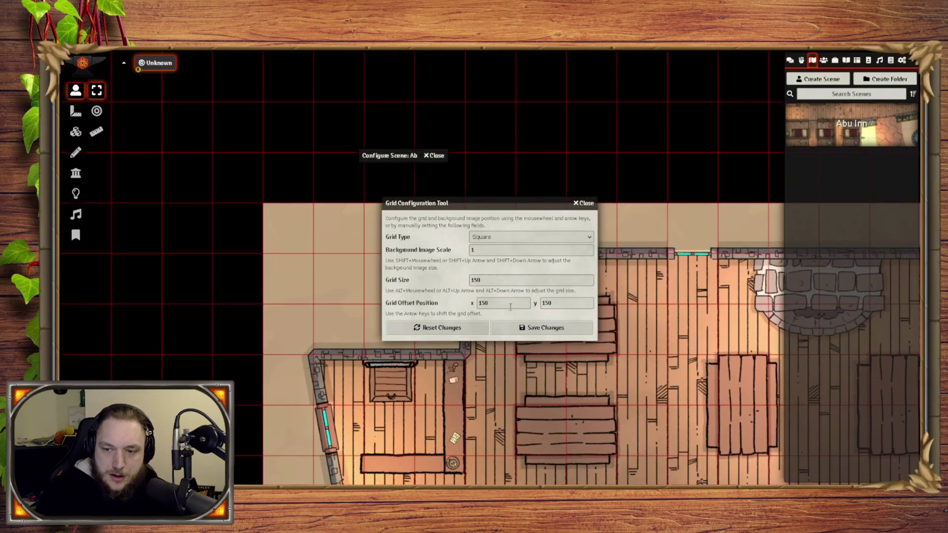
{"action": "double_click", "coordinate": [495, 303]}
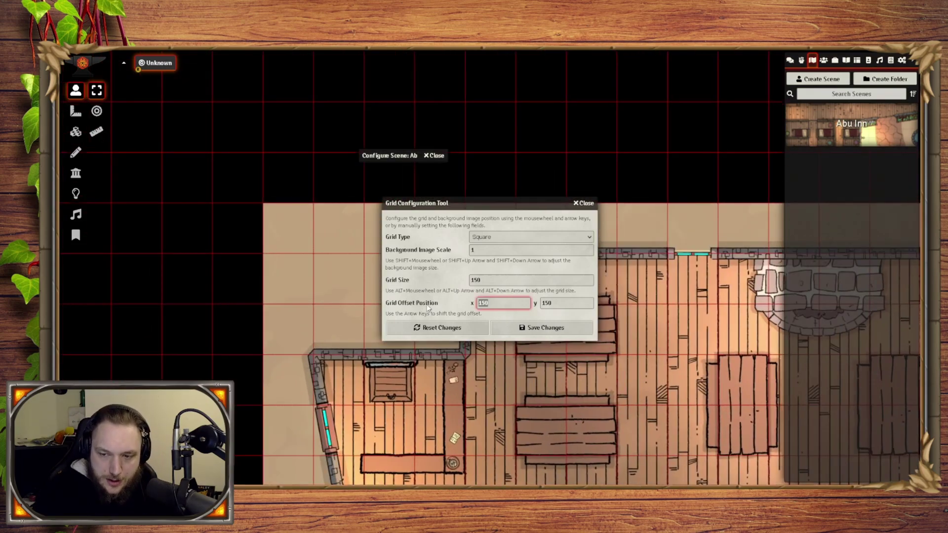
Reset both horizontal and vertical grid offsets to 0.
{"action": "type", "text": "0"}
{"action": "key", "text": "Tab"}
{"action": "type", "text": "0"}
{"action": "left_click", "coordinate": [306, 287]}
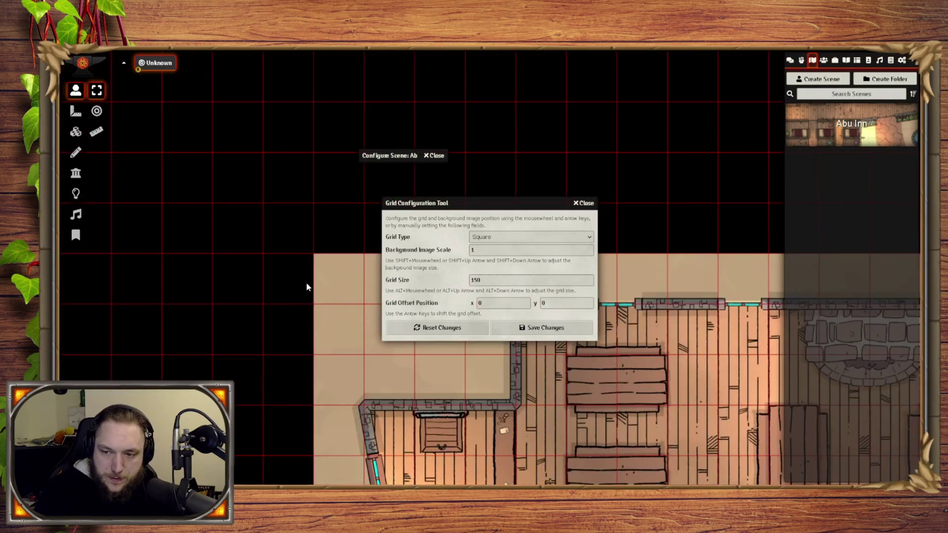
Save the 150px grid alignment and close the Configure Scene window.
{"action": "scroll", "coordinate": [306, 283], "scroll_direction": "up", "scroll_amount": 6}
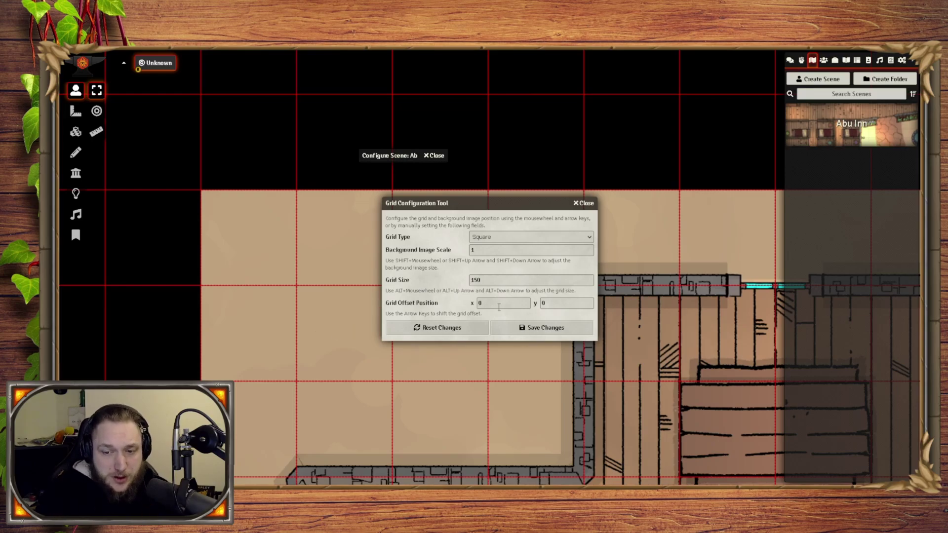
{"action": "left_click", "coordinate": [535, 329]}
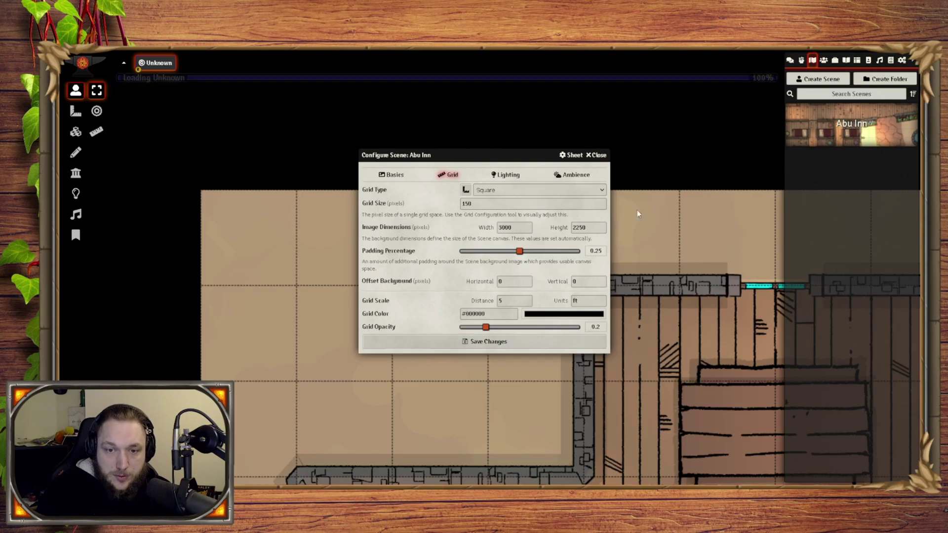
{"action": "left_click", "coordinate": [597, 155]}
{"action": "scroll", "coordinate": [642, 321], "scroll_direction": "up", "scroll_amount": 10}
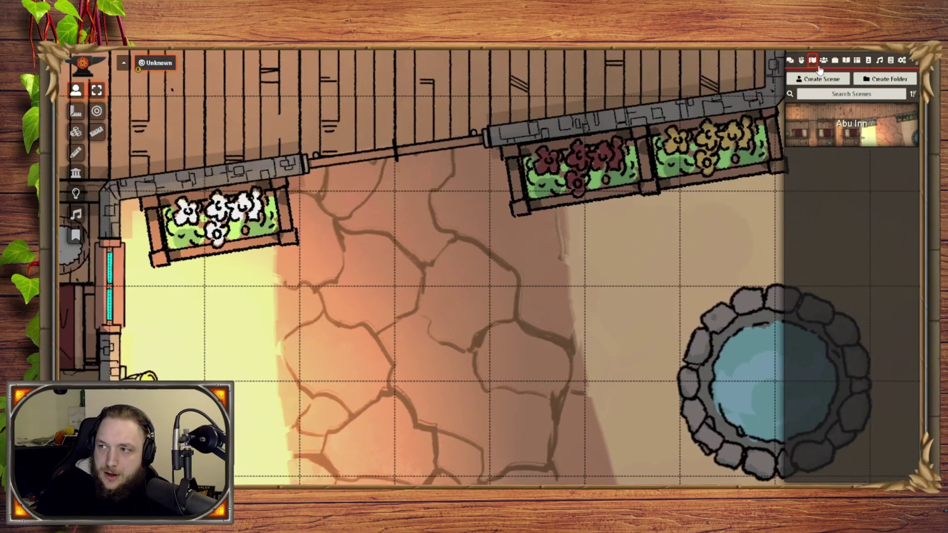
Drag Reno Jackson from the Actors list onto the stone path near the pond, then check and deselect the token.
{"action": "left_click", "coordinate": [823, 60]}
{"action": "left_click_drag", "start_coordinate": [839, 181], "coordinate": [445, 321]}
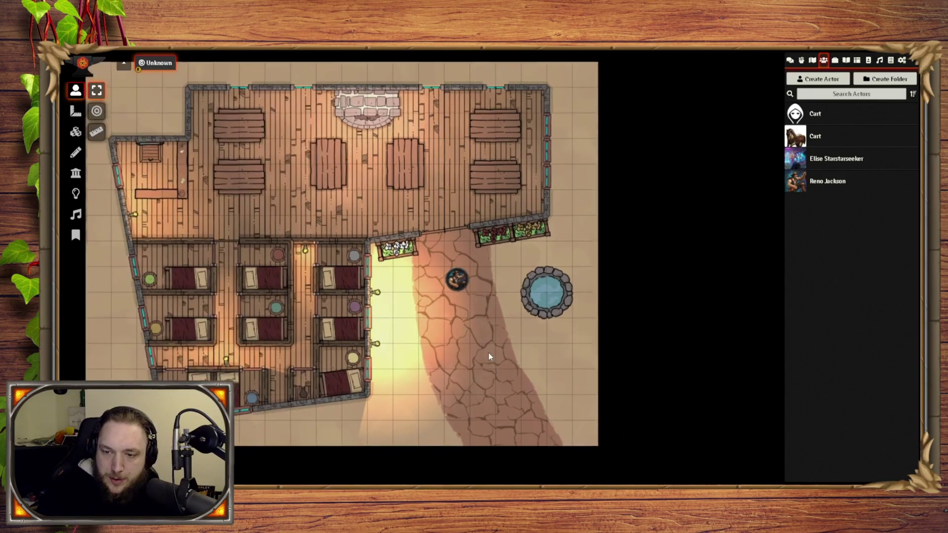
{"action": "scroll", "coordinate": [445, 307], "scroll_direction": "down", "scroll_amount": 3}
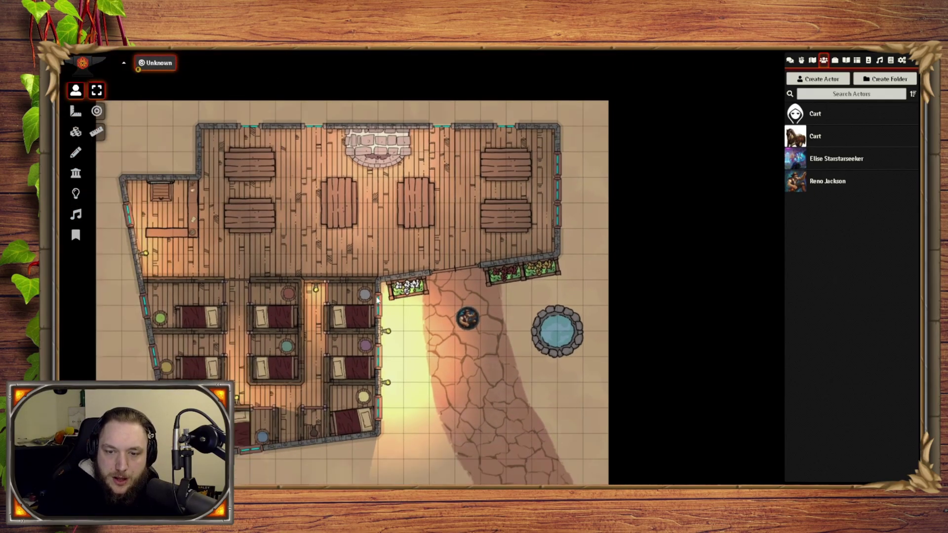
{"action": "left_click", "coordinate": [473, 330]}
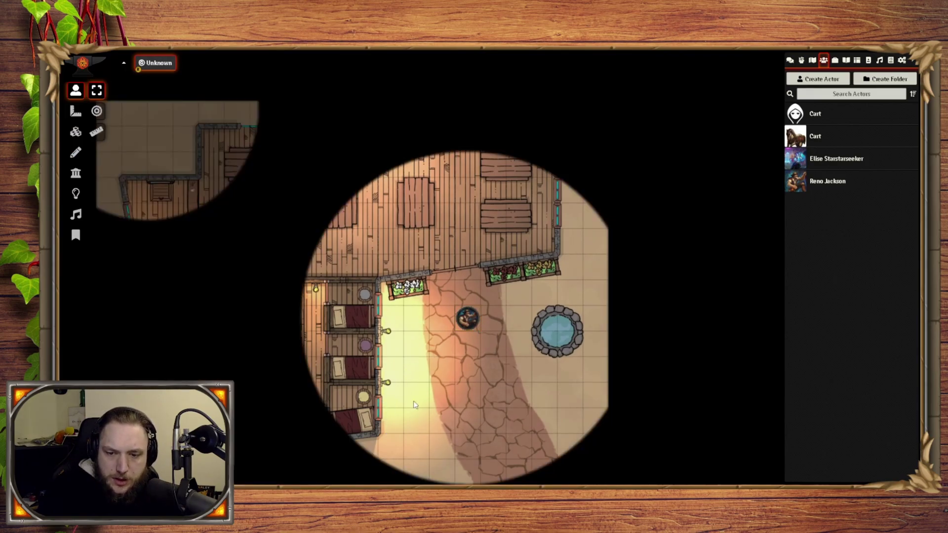
{"action": "left_click", "coordinate": [435, 392]}
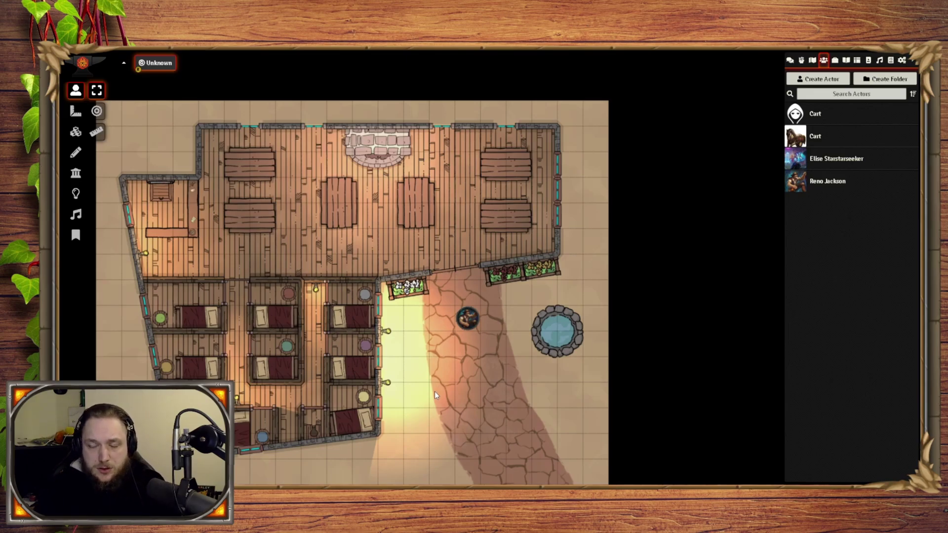
{"action": "key", "text": "Left"}
{"action": "key", "text": "Down"}
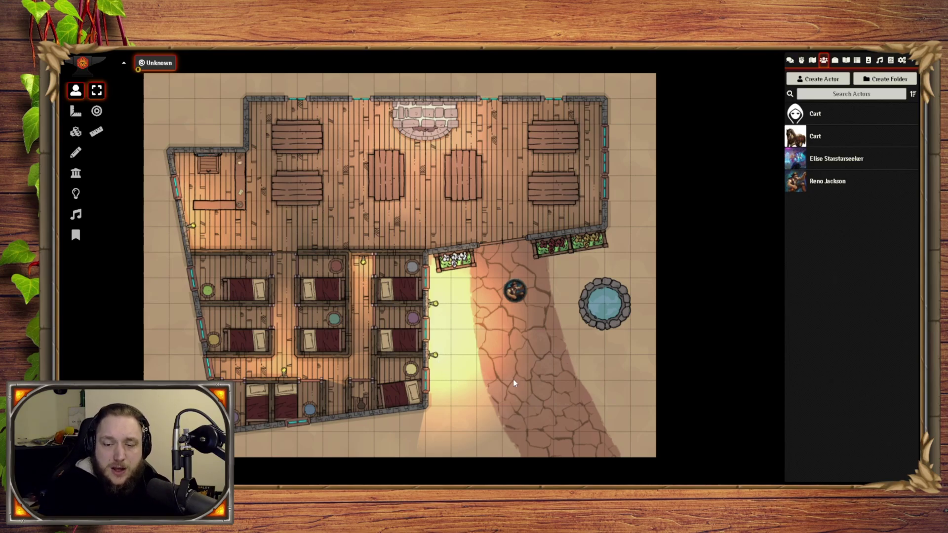
{"action": "scroll", "coordinate": [476, 336], "scroll_direction": "up", "scroll_amount": 5}
{"action": "left_click_drag", "start_coordinate": [479, 326], "coordinate": [481, 260]}
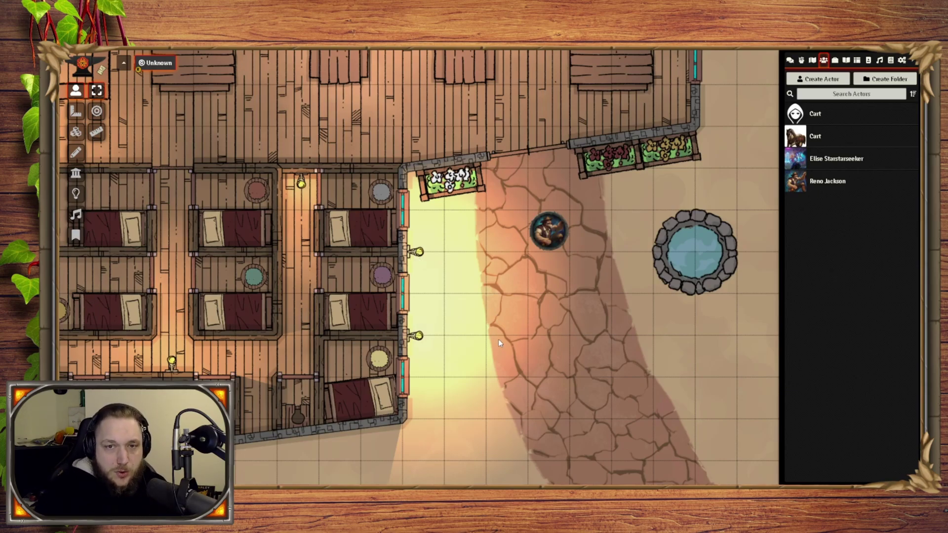
{"action": "scroll", "coordinate": [498, 340], "scroll_direction": "down", "scroll_amount": 5}
{"action": "scroll", "coordinate": [450, 281], "scroll_direction": "up", "scroll_amount": 1}
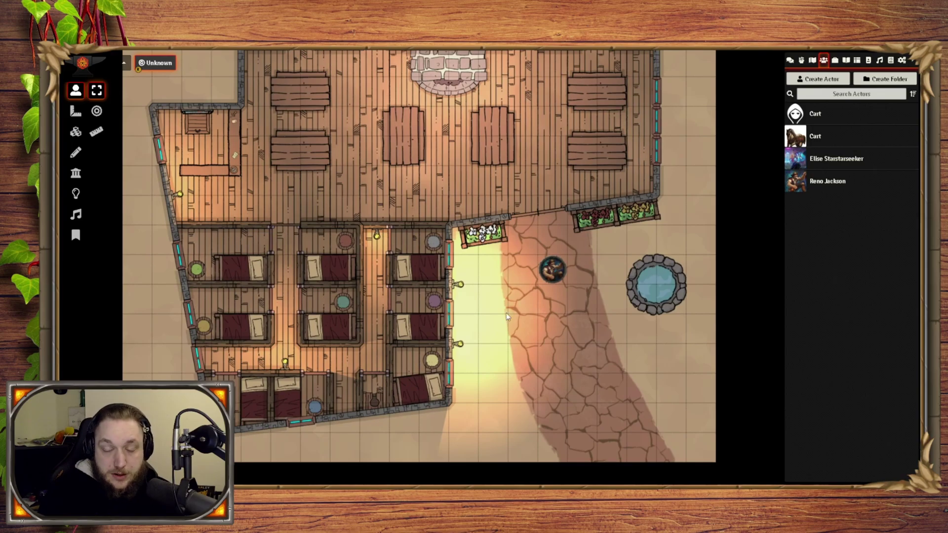
{"action": "left_click_drag", "start_coordinate": [505, 312], "coordinate": [445, 288]}
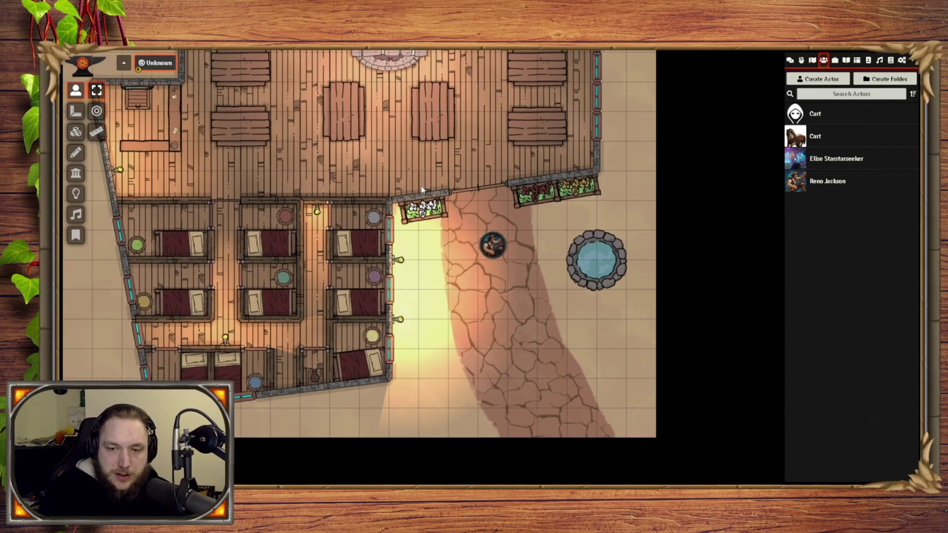
{"action": "scroll", "coordinate": [503, 304], "scroll_direction": "down", "scroll_amount": 2}
{"action": "scroll", "coordinate": [437, 203], "scroll_direction": "up", "scroll_amount": 2}
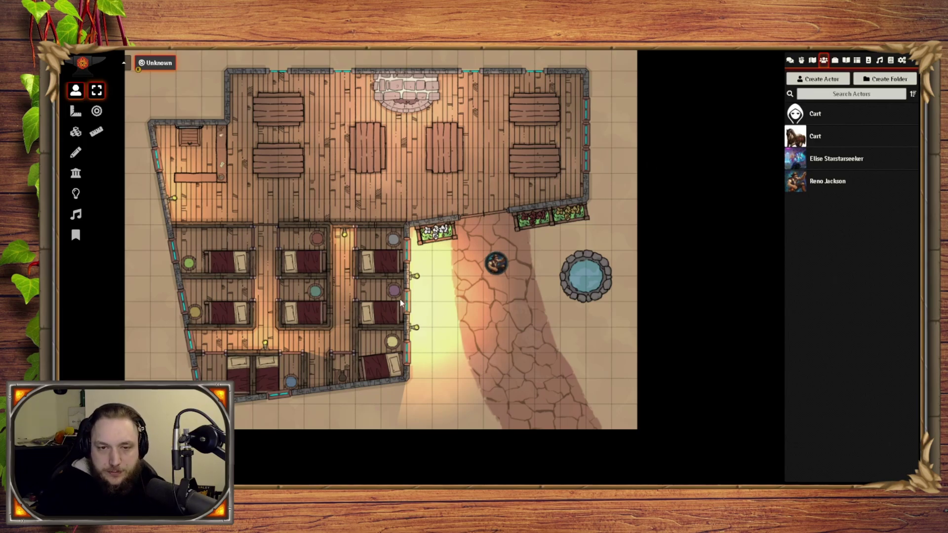
{"action": "scroll", "coordinate": [495, 348], "scroll_direction": "up", "scroll_amount": 3}
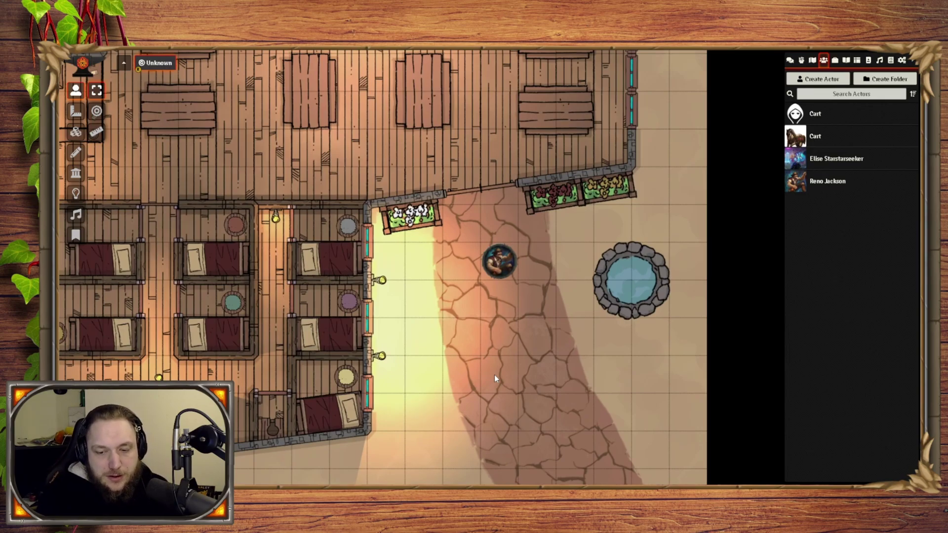
{"action": "scroll", "coordinate": [494, 375], "scroll_direction": "up", "scroll_amount": 5}
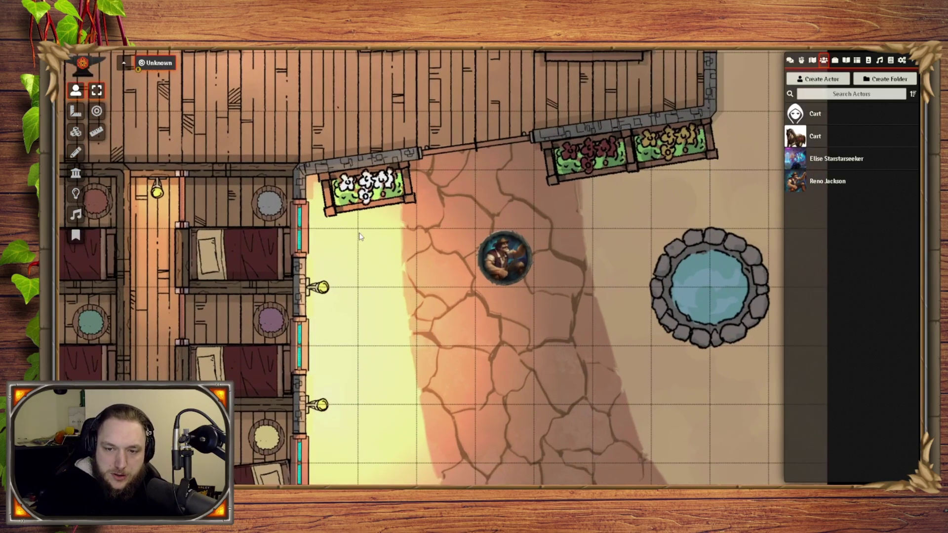
{"action": "left_click", "coordinate": [515, 265]}
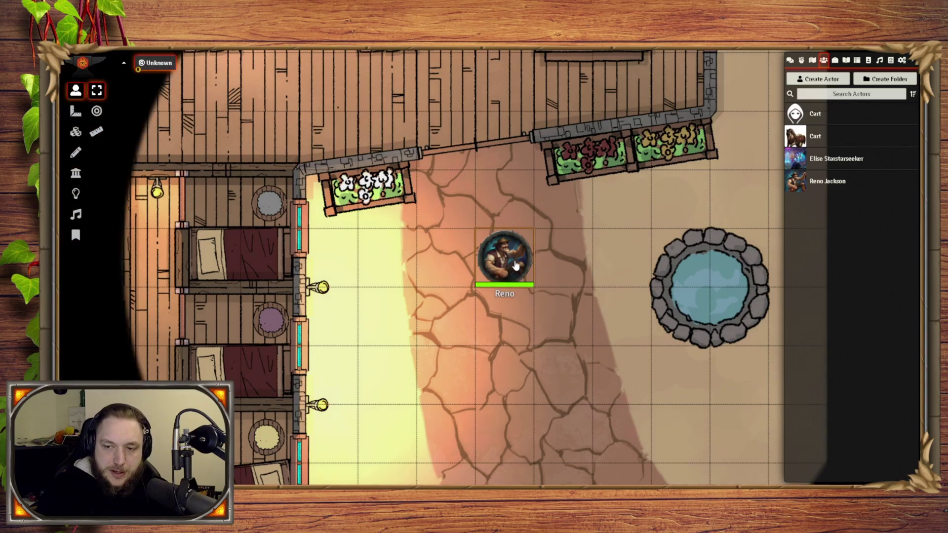
{"action": "left_click", "coordinate": [669, 220]}
{"action": "scroll", "coordinate": [555, 245], "scroll_direction": "down", "scroll_amount": 1}
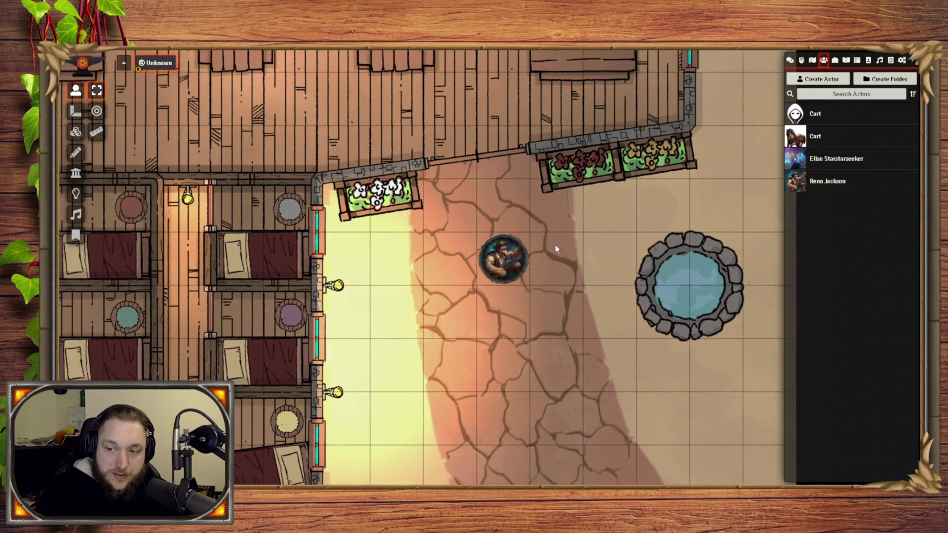
{"action": "scroll", "coordinate": [555, 245], "scroll_direction": "down", "scroll_amount": 5}
{"action": "left_click_drag", "start_coordinate": [330, 194], "coordinate": [369, 214]}
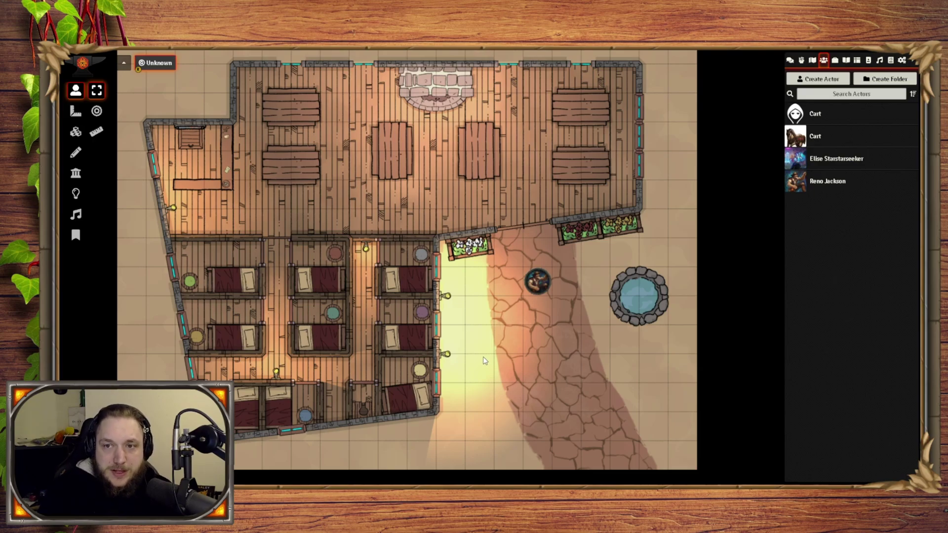
{"action": "scroll", "coordinate": [484, 364], "scroll_direction": "down", "scroll_amount": 2}
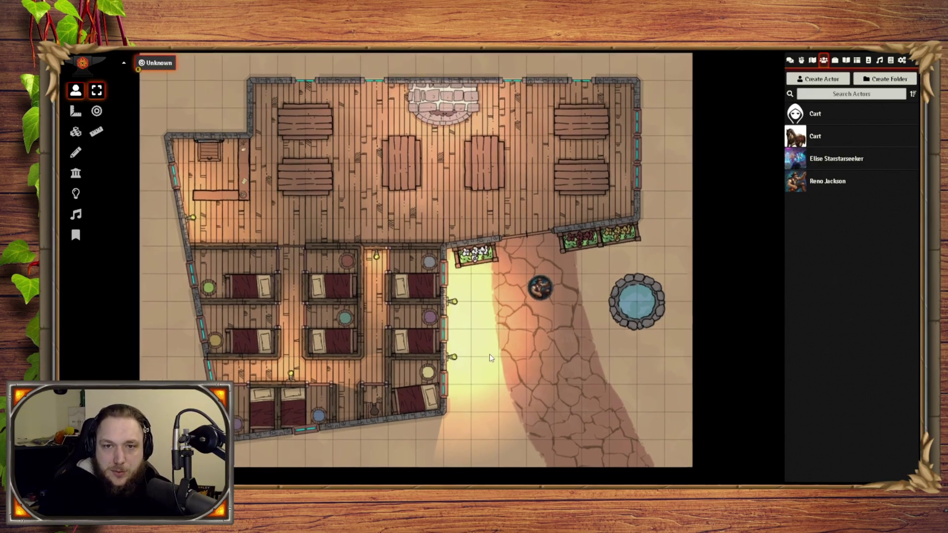